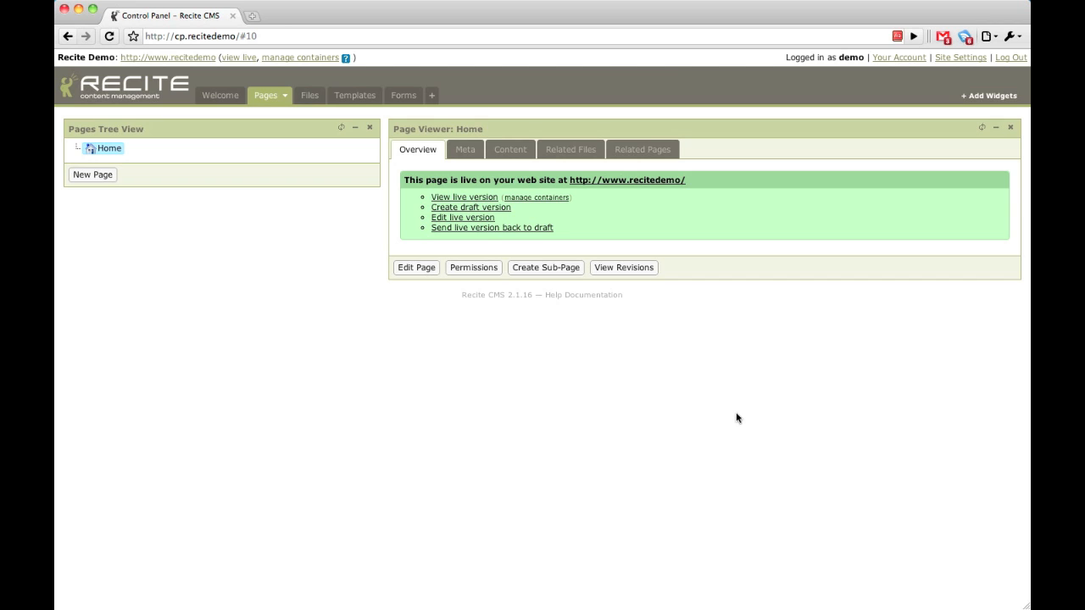
- View the live version of the web site, and return to the control panel
{"action": "left_click", "coordinate": [244, 58]}
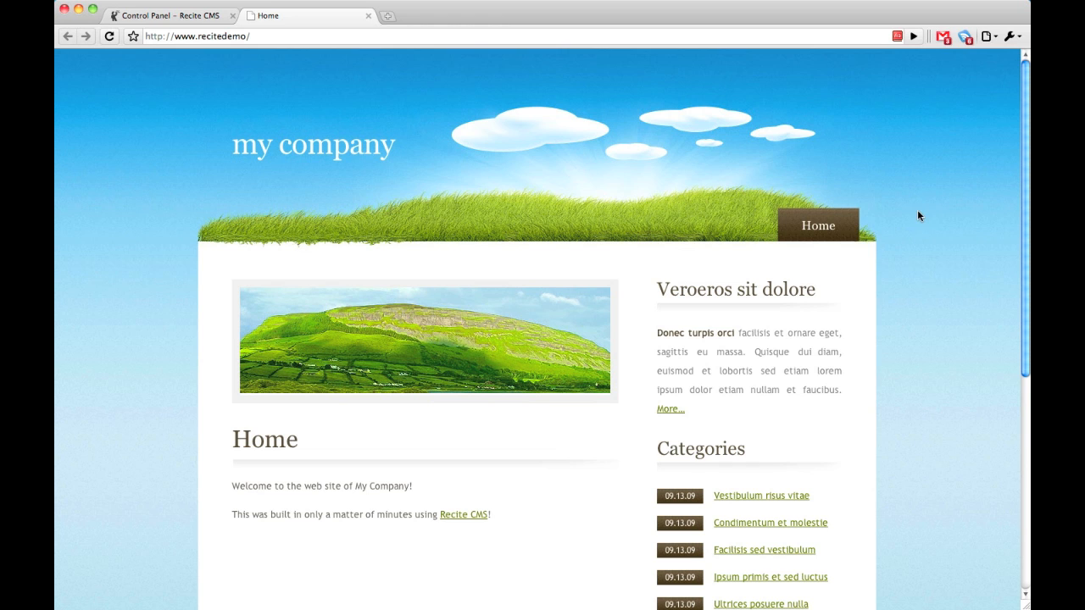
{"action": "left_click", "coordinate": [156, 15]}
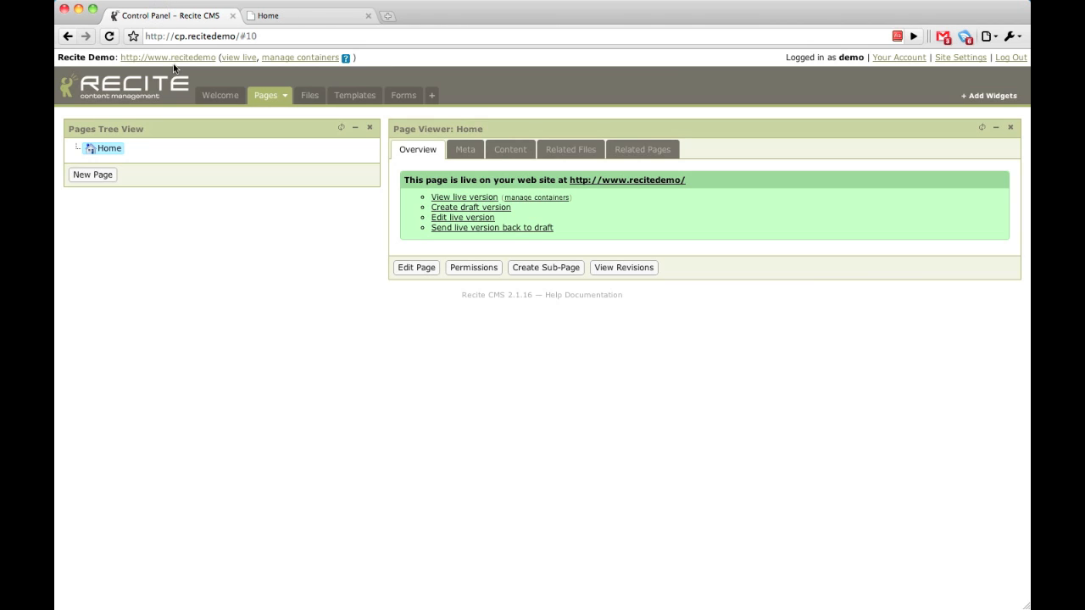
- Create a live sub-page of Home titled "Contact Us" with URL contact-us and template page.tpl, and open it in the page viewer
{"action": "left_click", "coordinate": [545, 267]}
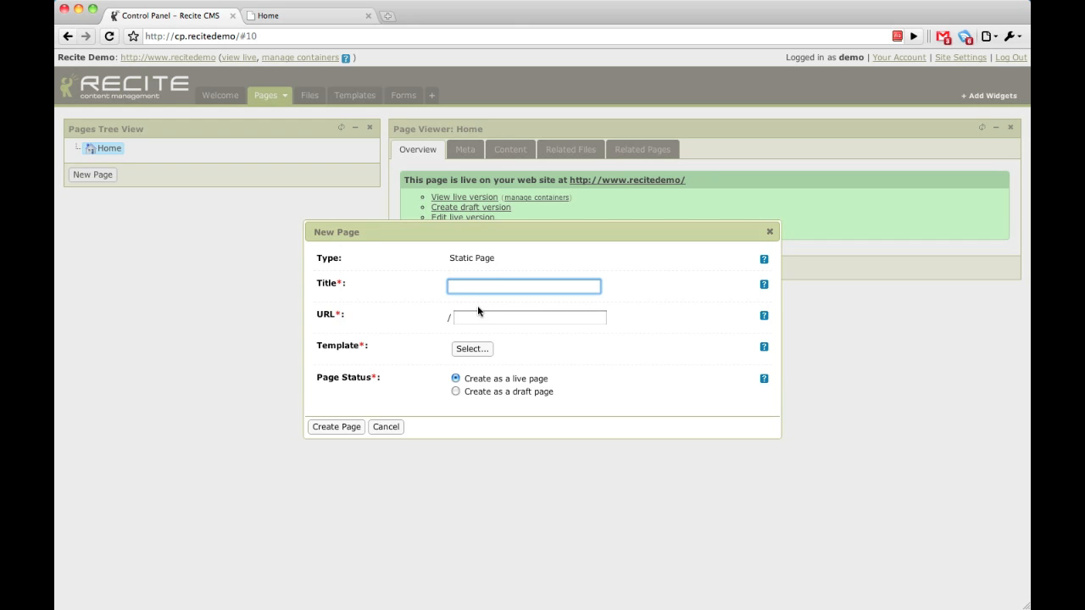
{"action": "type", "text": "COn"}
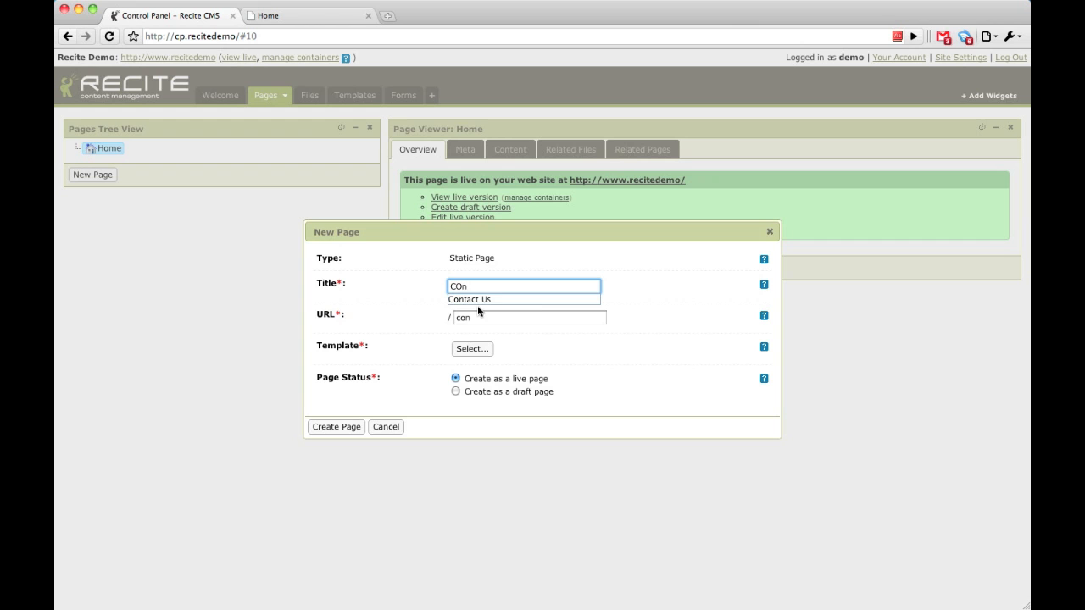
{"action": "key", "text": "BackSpace"}
{"action": "key", "text": "BackSpace"}
{"action": "key", "text": "BackSpace"}
{"action": "type", "text": "Contact"}
{"action": "key", "text": "Tab"}
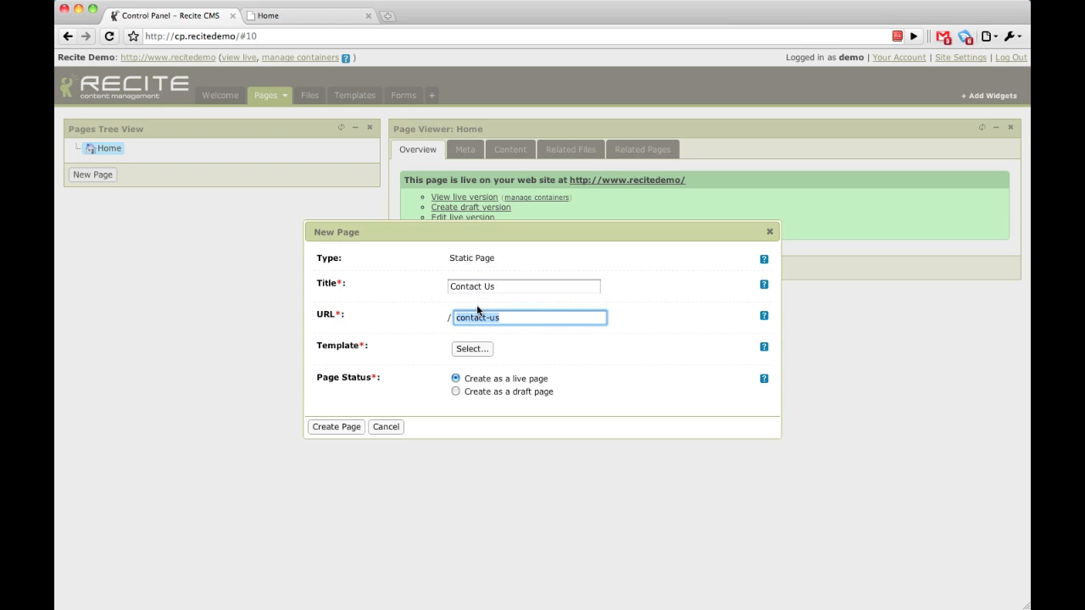
{"action": "left_click", "coordinate": [478, 354]}
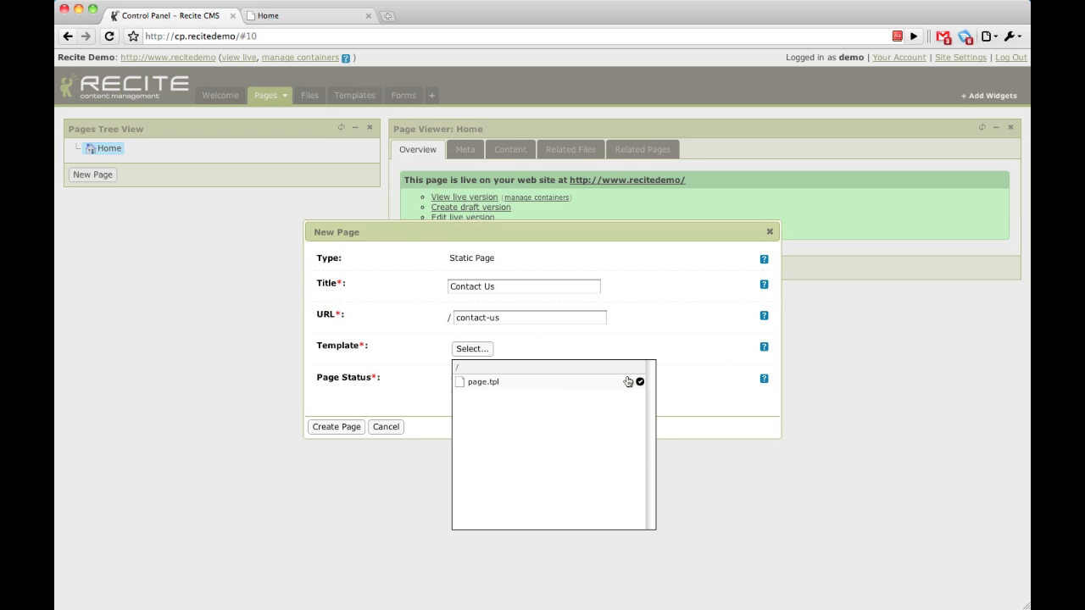
{"action": "left_click", "coordinate": [628, 382]}
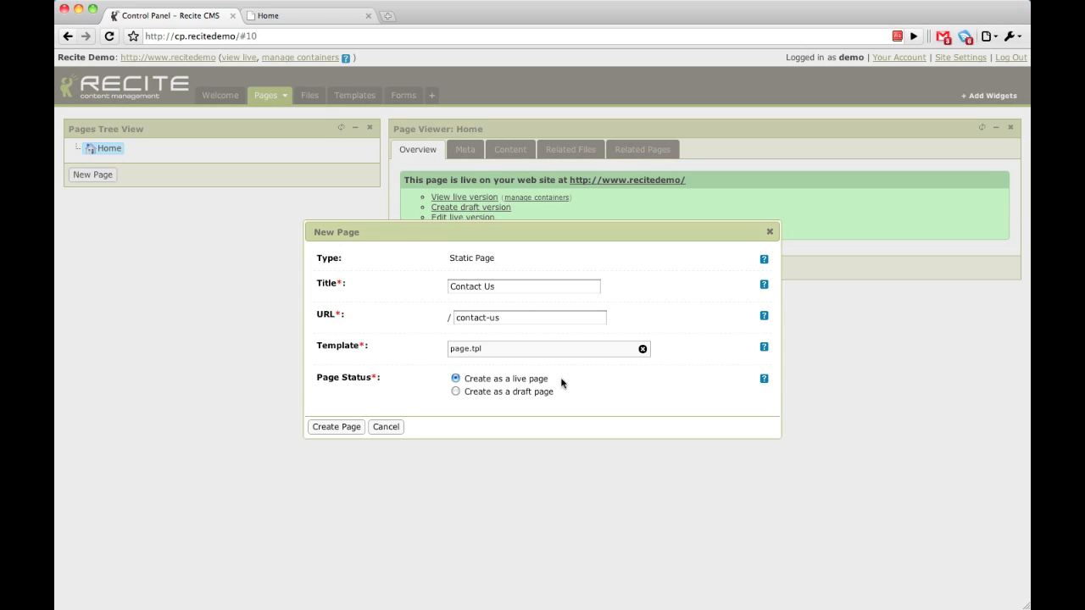
{"action": "left_click", "coordinate": [337, 428]}
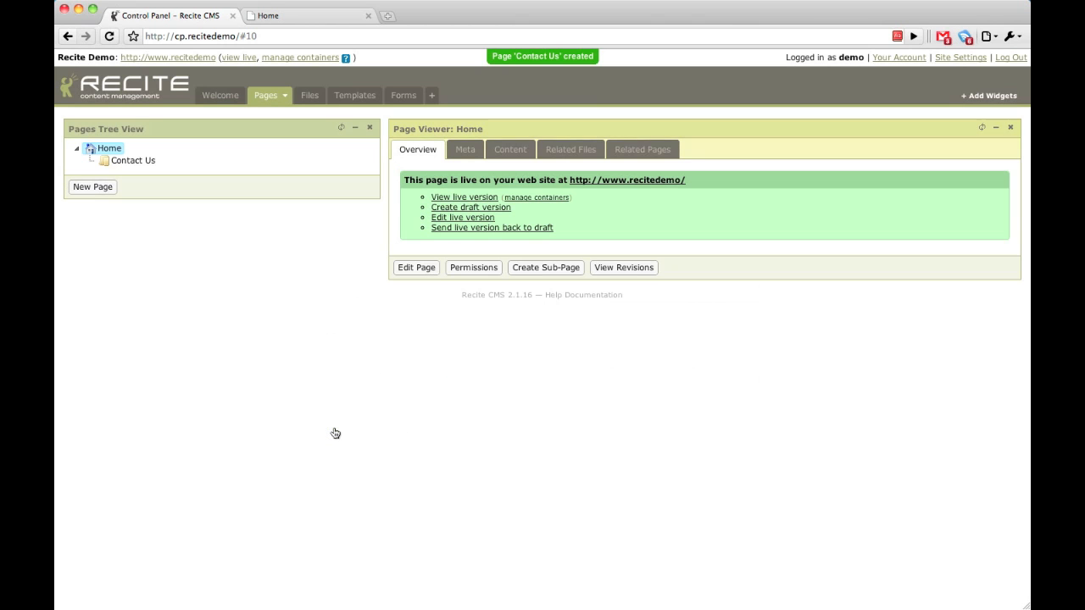
{"action": "left_click", "coordinate": [139, 162]}
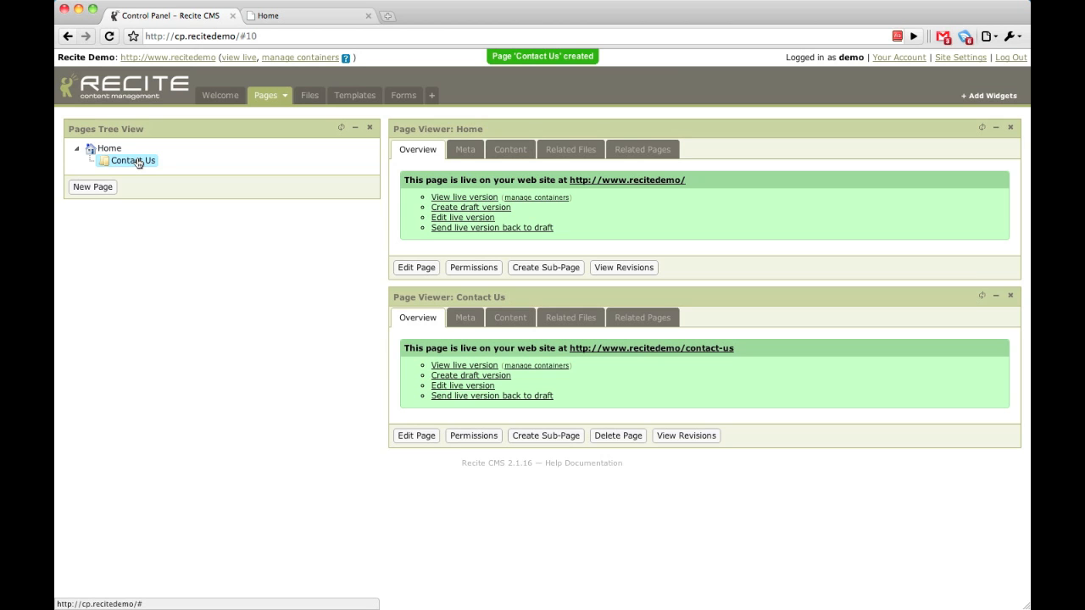
- Reload the live web site and view its Contact Us page
{"action": "left_click", "coordinate": [293, 15]}
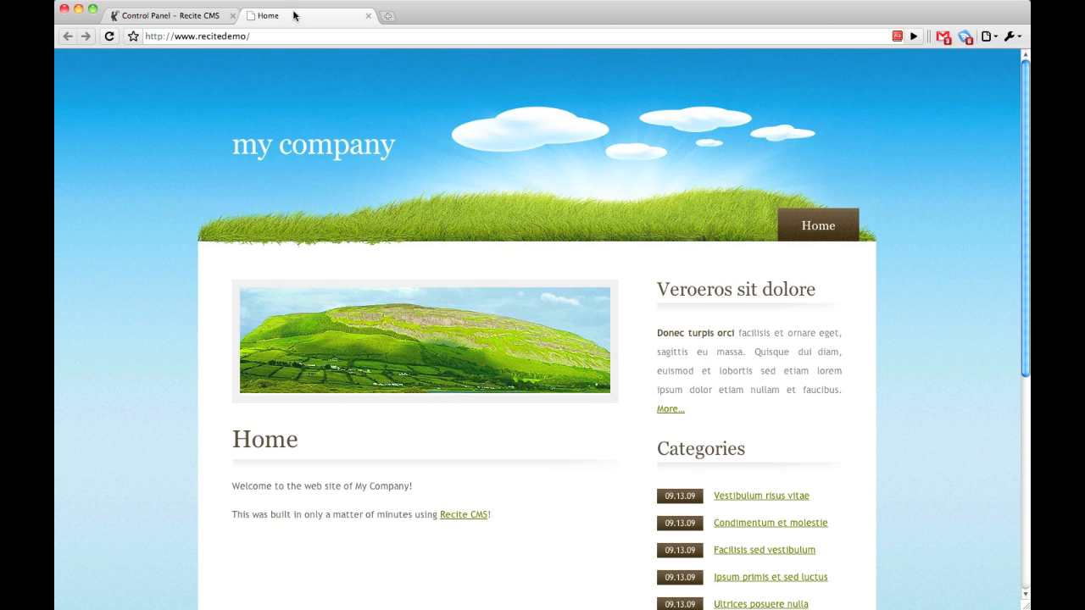
{"action": "left_click", "coordinate": [108, 38]}
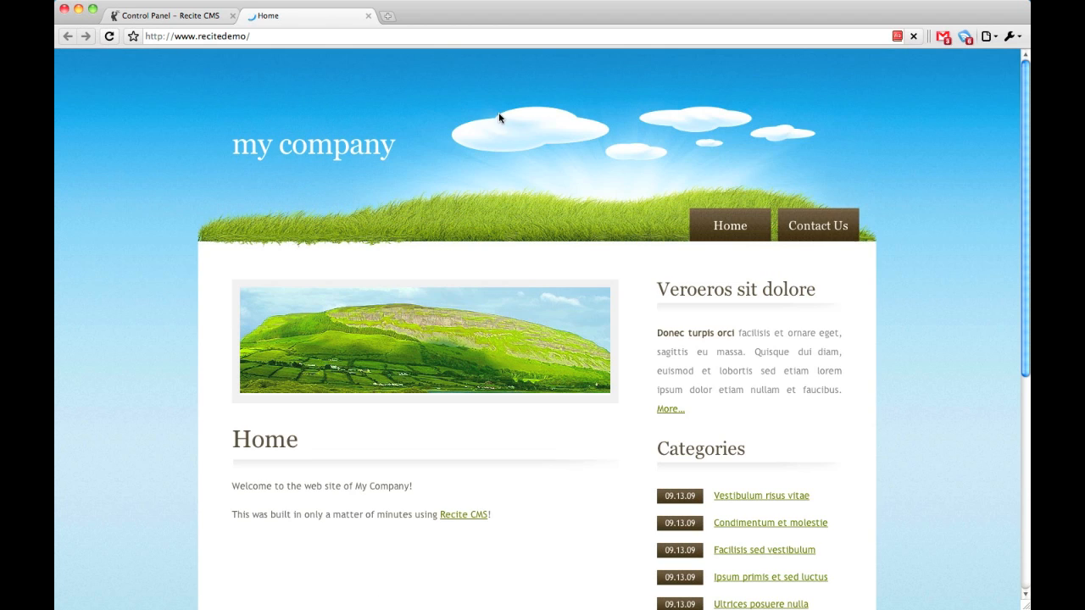
{"action": "left_click", "coordinate": [803, 231]}
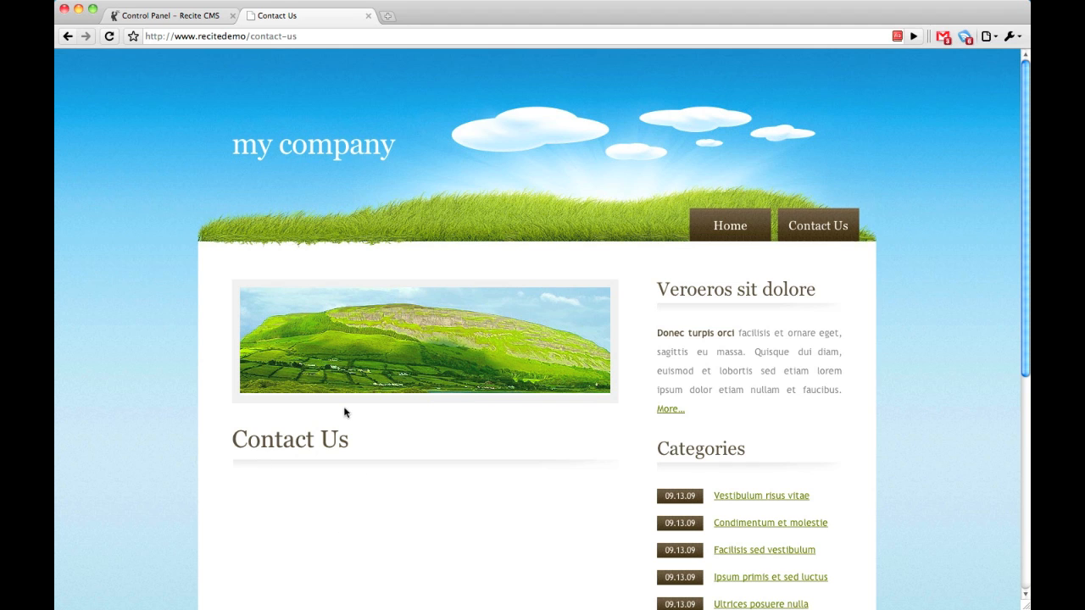
- In the control panel, fill the Contact Us page's content block with "Please contact us using the form below." and save it
{"action": "left_click", "coordinate": [172, 23]}
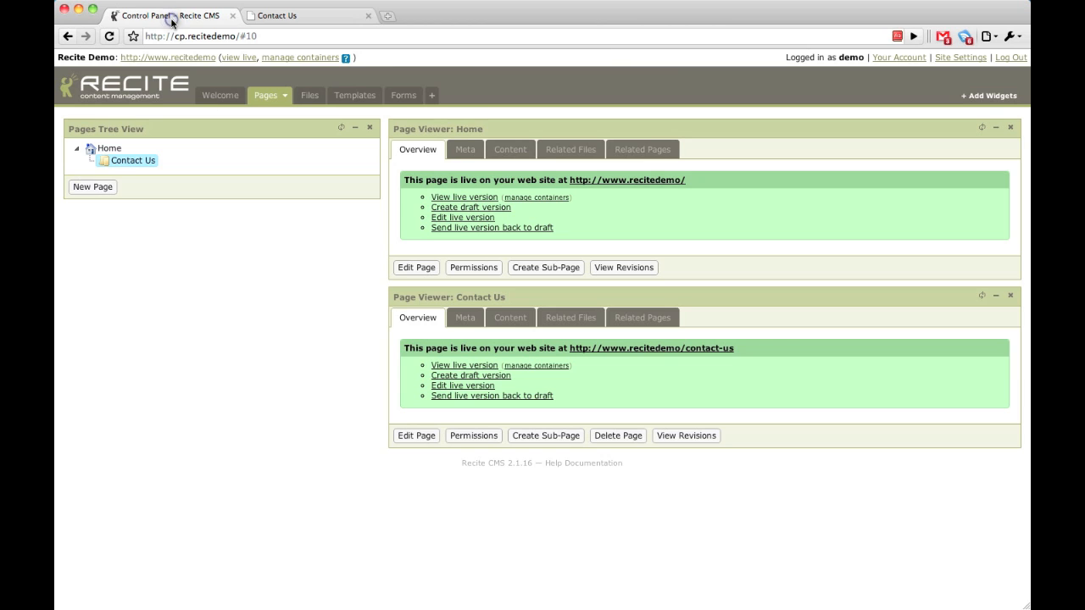
{"action": "left_click", "coordinate": [511, 319]}
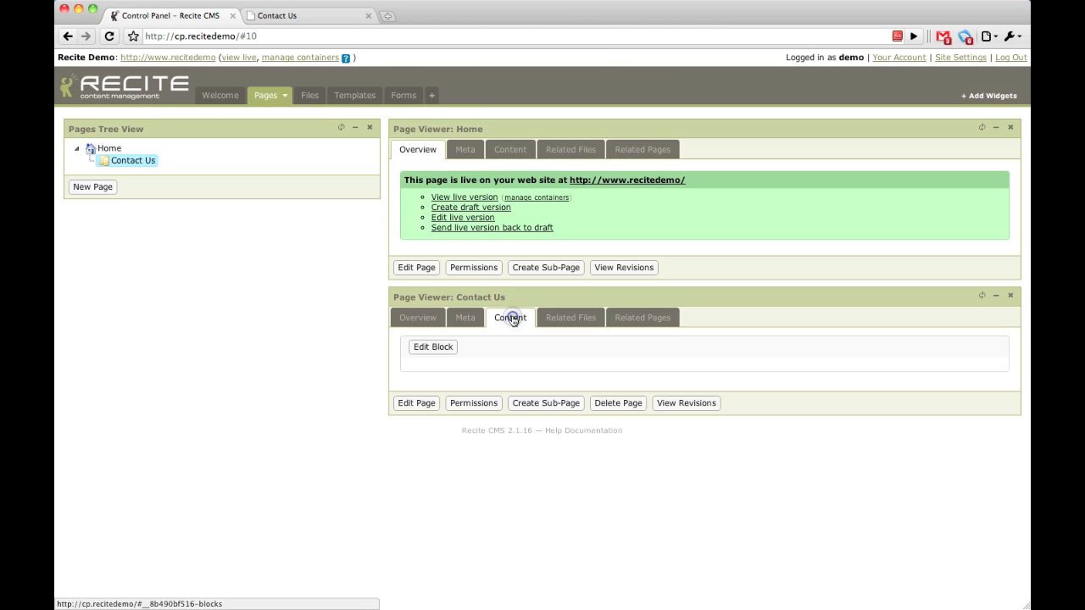
{"action": "left_click", "coordinate": [430, 348]}
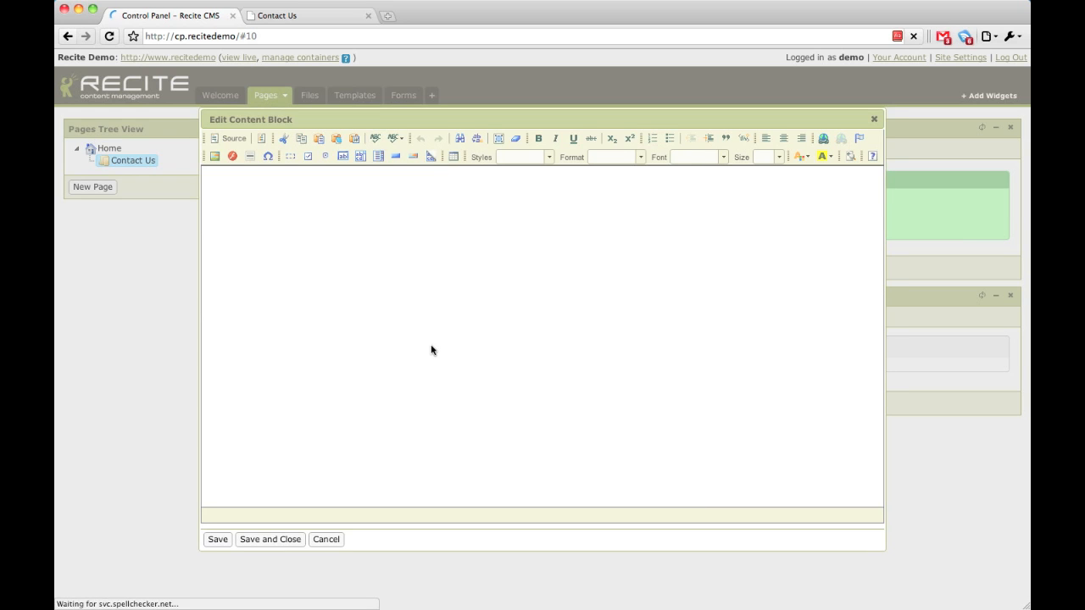
{"action": "left_click", "coordinate": [453, 324]}
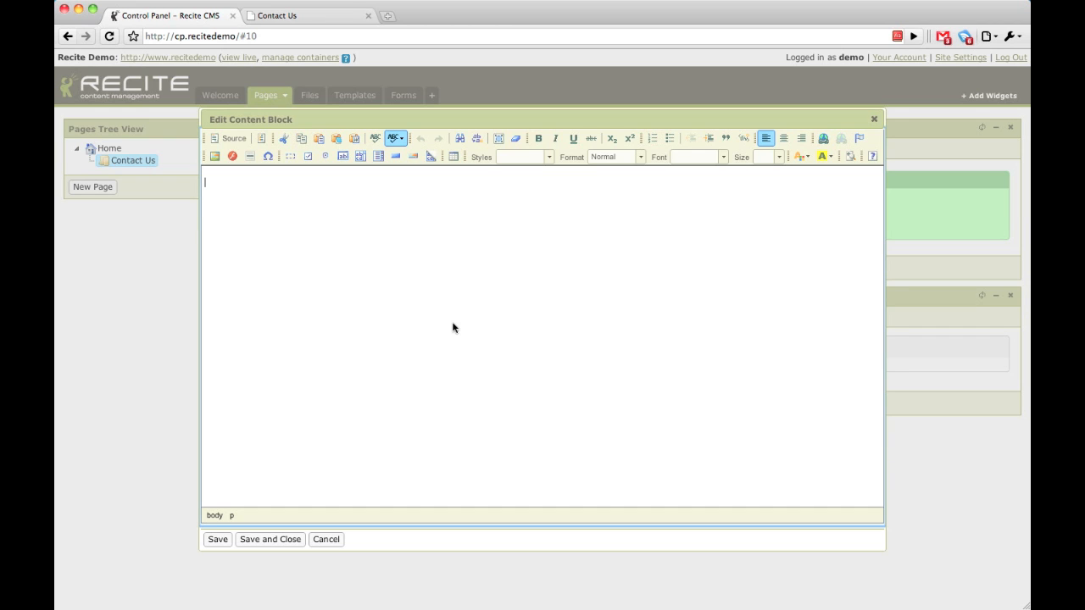
{"action": "type", "text": "Please contact us using the form"}
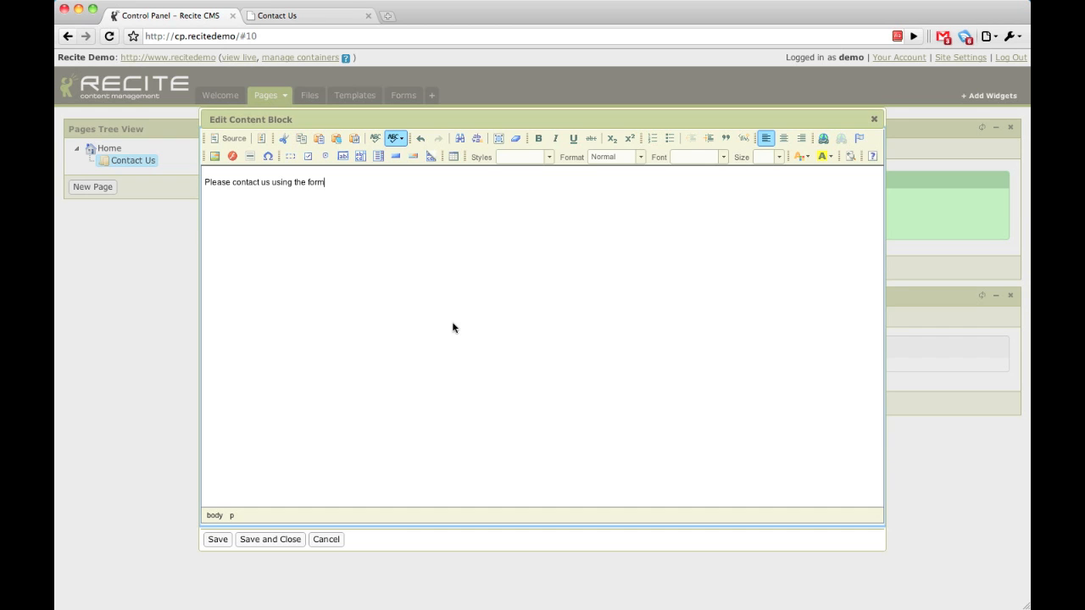
{"action": "type", "text": " below."}
{"action": "left_click", "coordinate": [272, 543]}
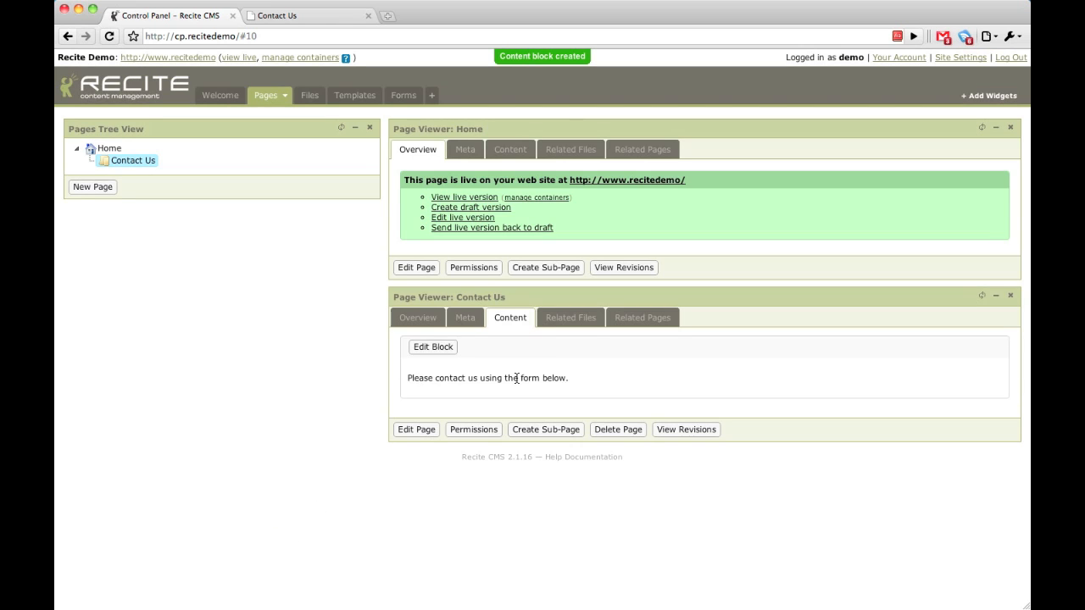
- Reload the live Contact Us page to check its content, and return to the control panel
{"action": "left_click", "coordinate": [312, 13]}
{"action": "left_click", "coordinate": [108, 34]}
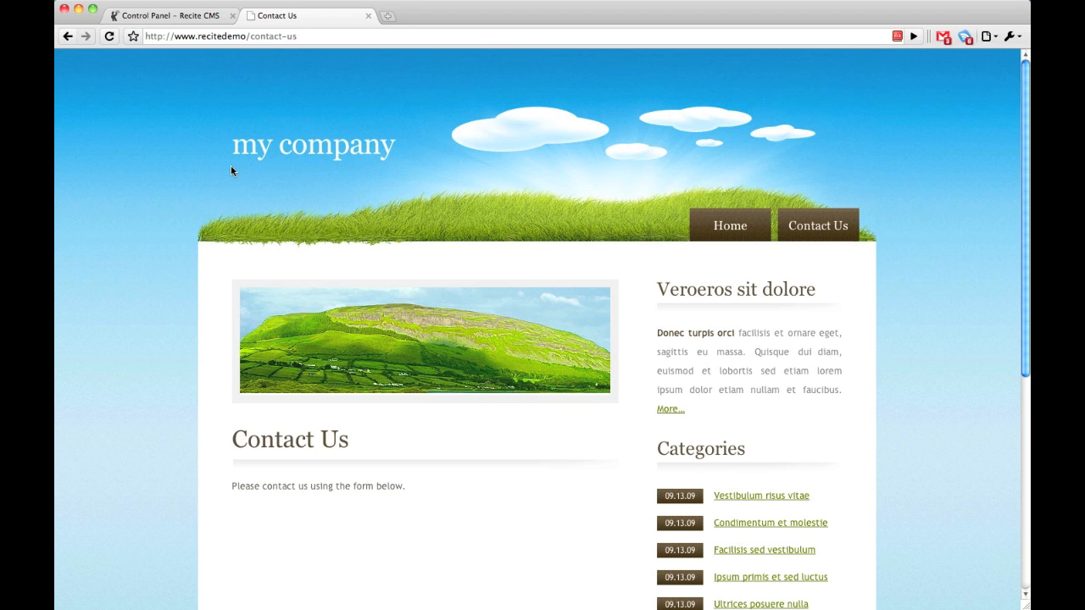
{"action": "left_click", "coordinate": [192, 15]}
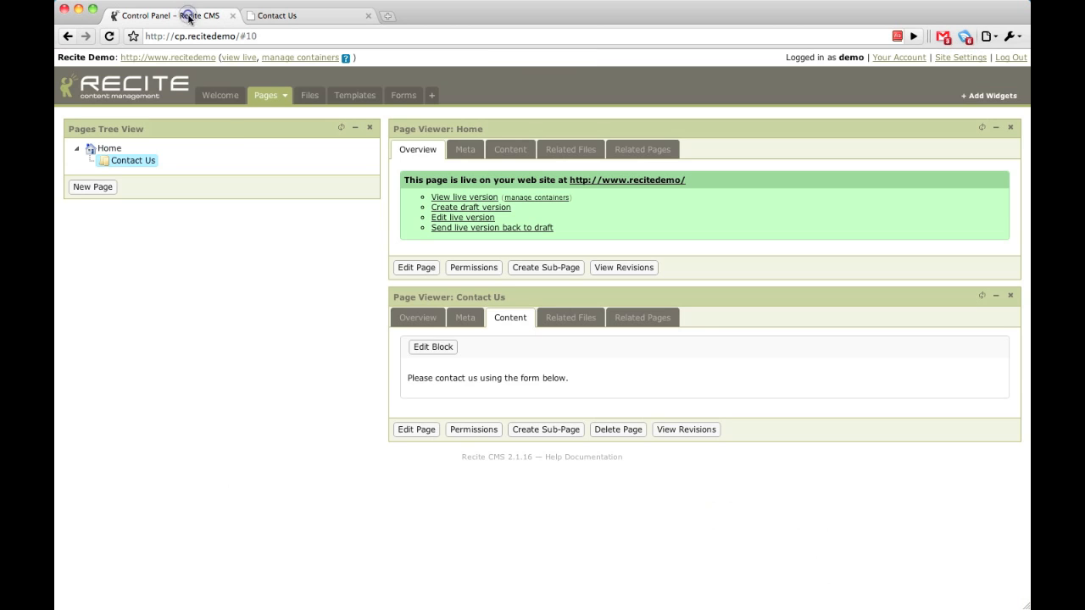
- Start a new web form of type Email and set its CAPTCHA protection to Yes
{"action": "left_click", "coordinate": [396, 95]}
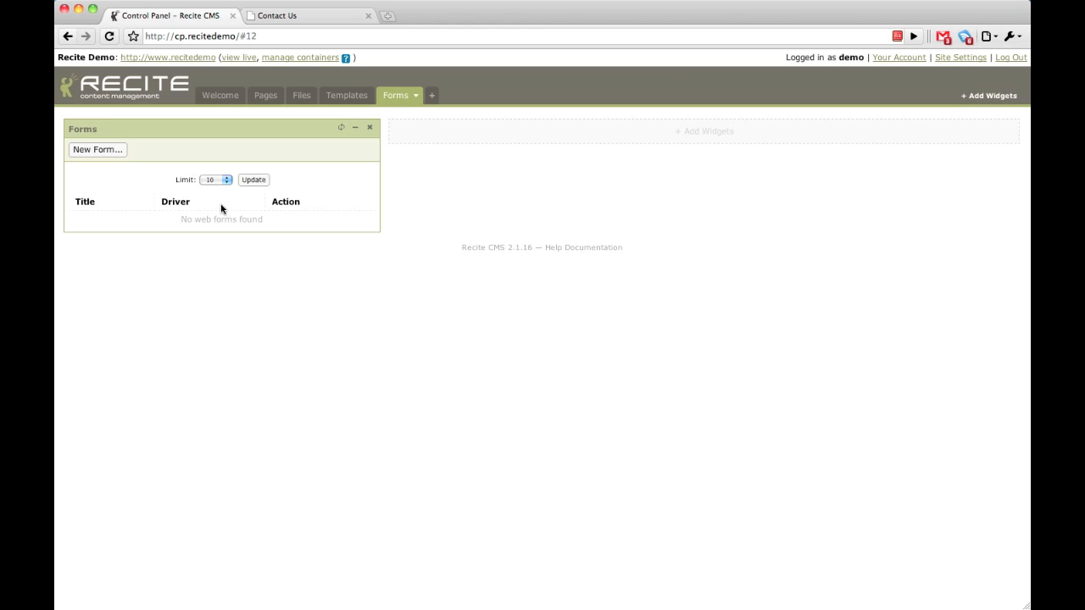
{"action": "left_click", "coordinate": [100, 150]}
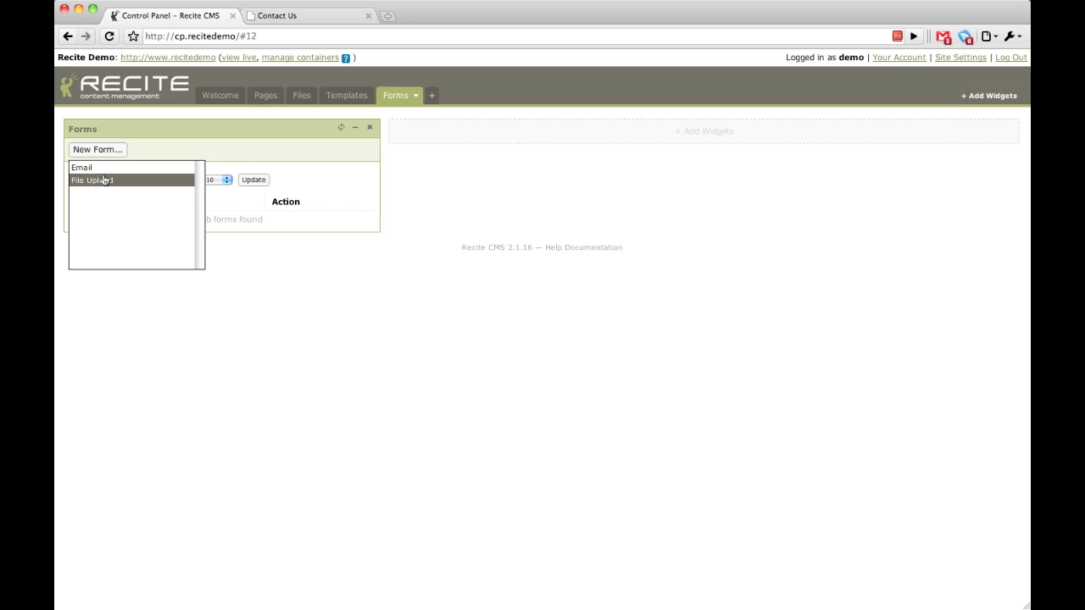
{"action": "left_click", "coordinate": [100, 169]}
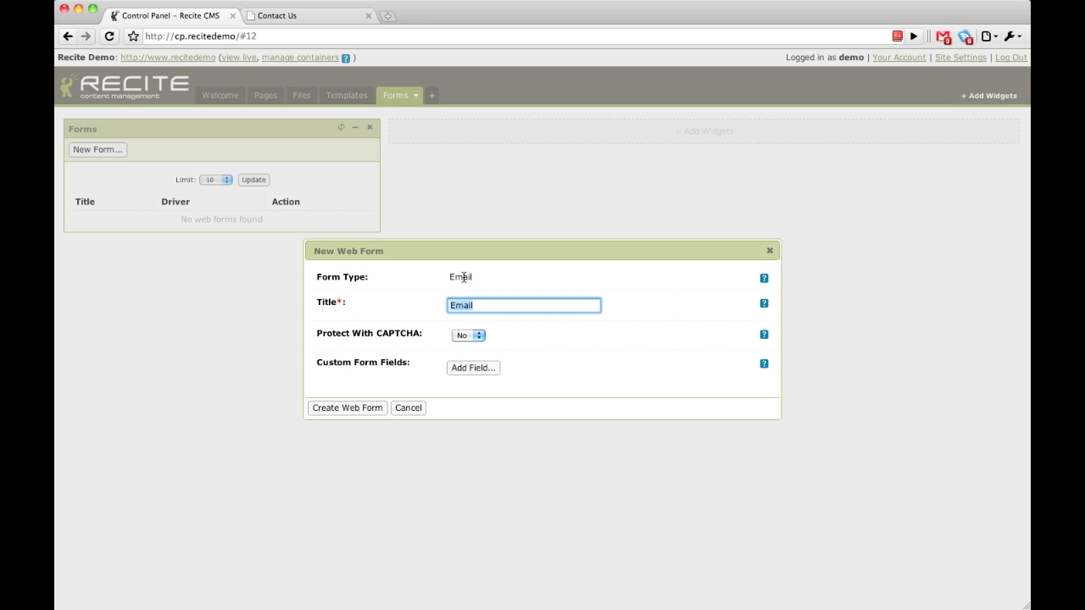
{"action": "left_click", "coordinate": [453, 335]}
{"action": "left_click", "coordinate": [465, 330]}
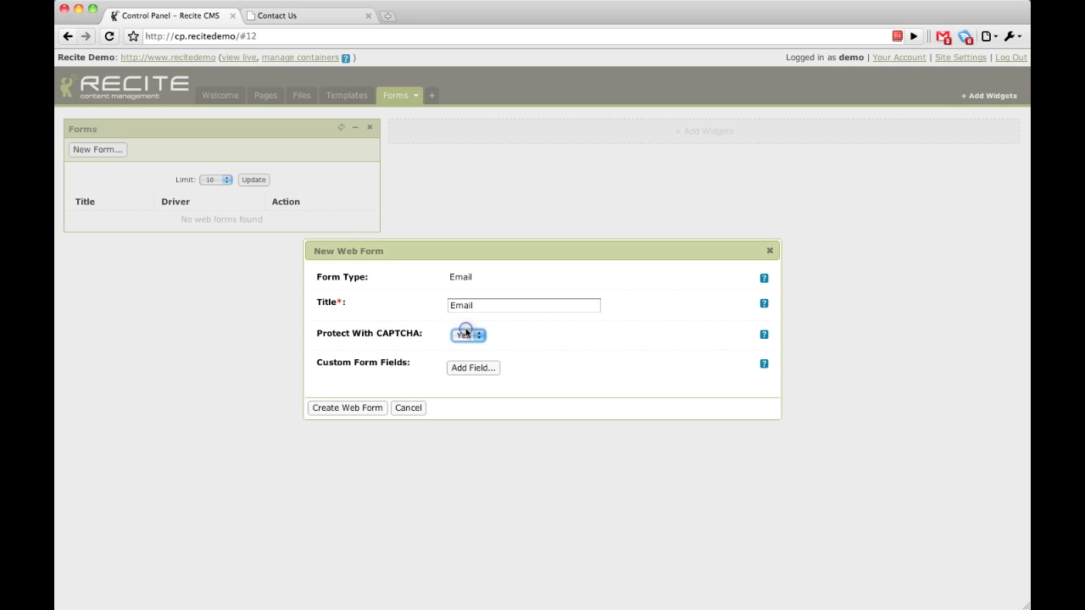
- Add a required Text (Sentence) field titled "Your Name" with the help text "Please enter your name" to the form
{"action": "left_click", "coordinate": [475, 374]}
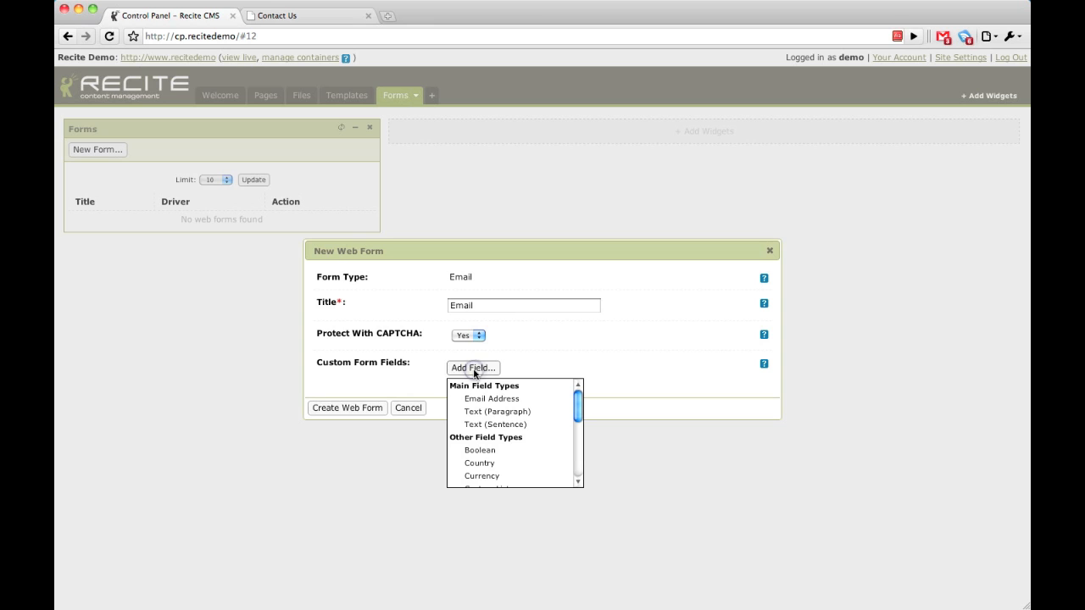
{"action": "left_click", "coordinate": [501, 424]}
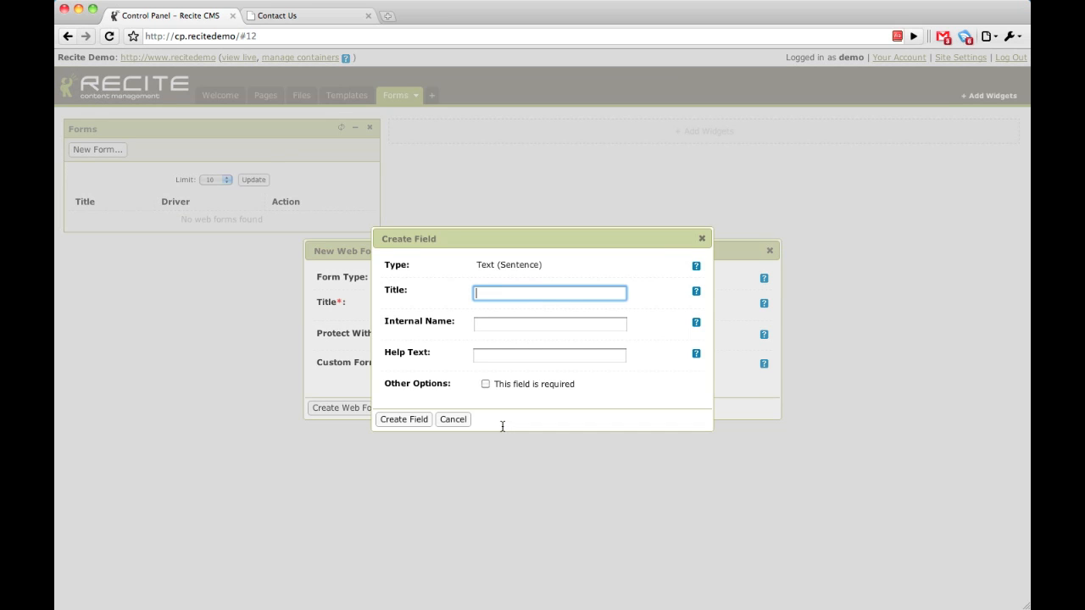
{"action": "type", "text": "Your Name"}
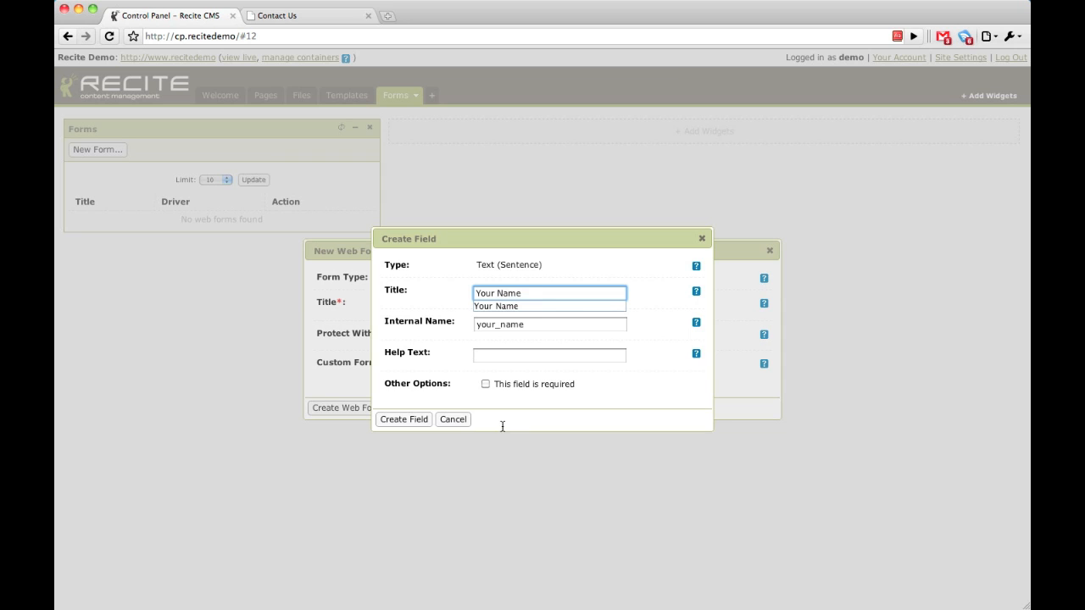
{"action": "left_click", "coordinate": [500, 356]}
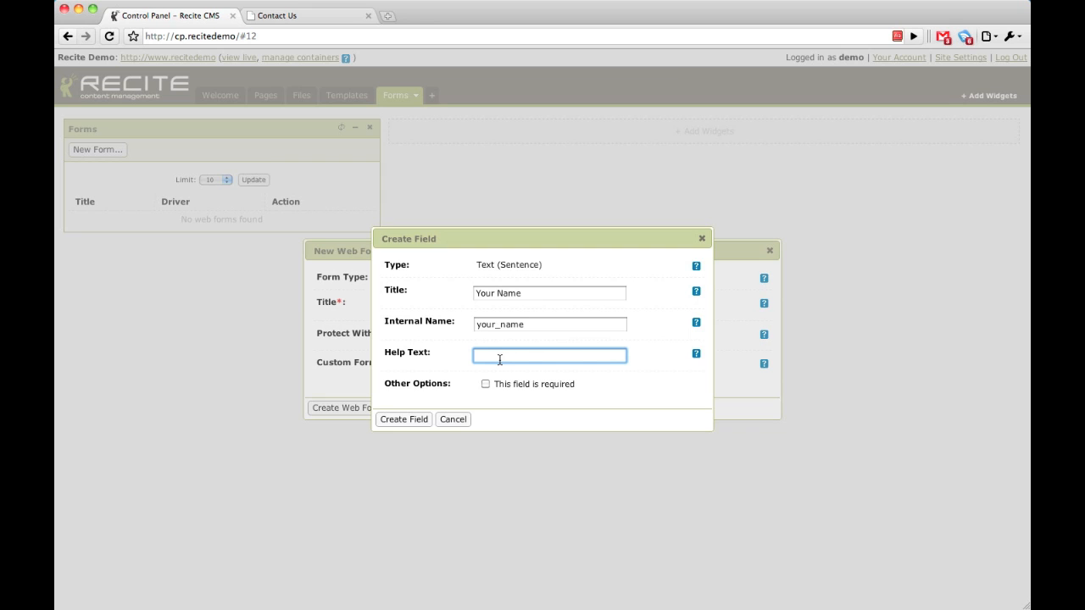
{"action": "type", "text": "Please"}
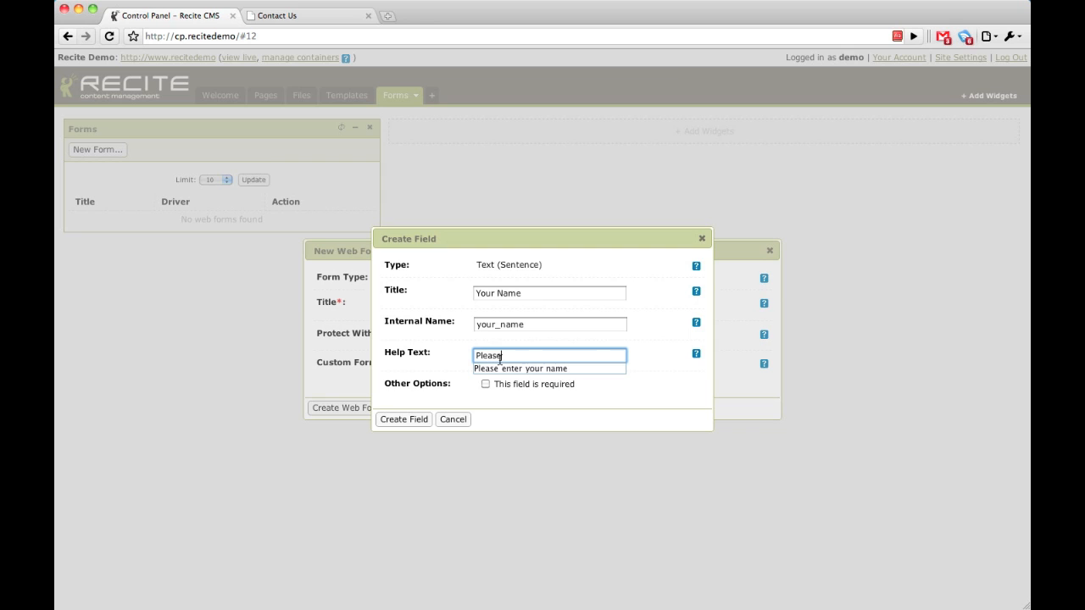
{"action": "key", "text": "Down"}
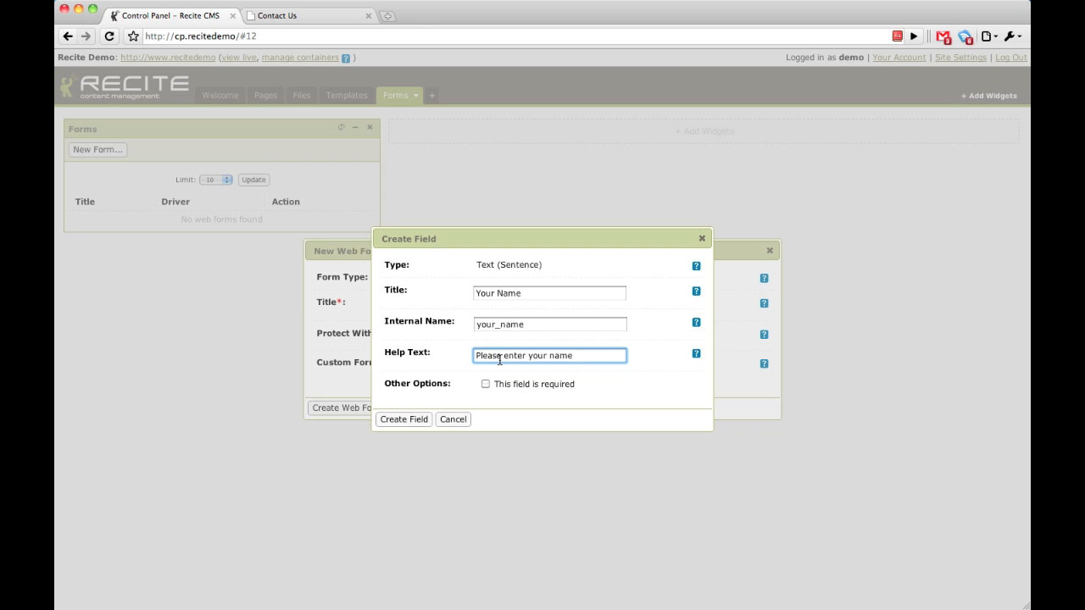
{"action": "left_click", "coordinate": [508, 384]}
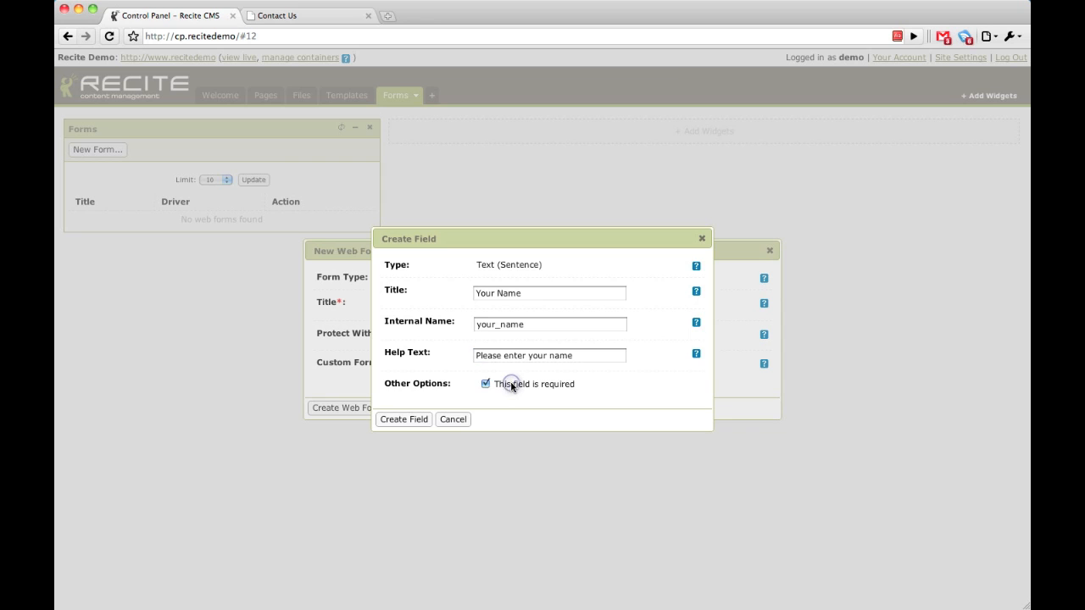
{"action": "left_click", "coordinate": [426, 420]}
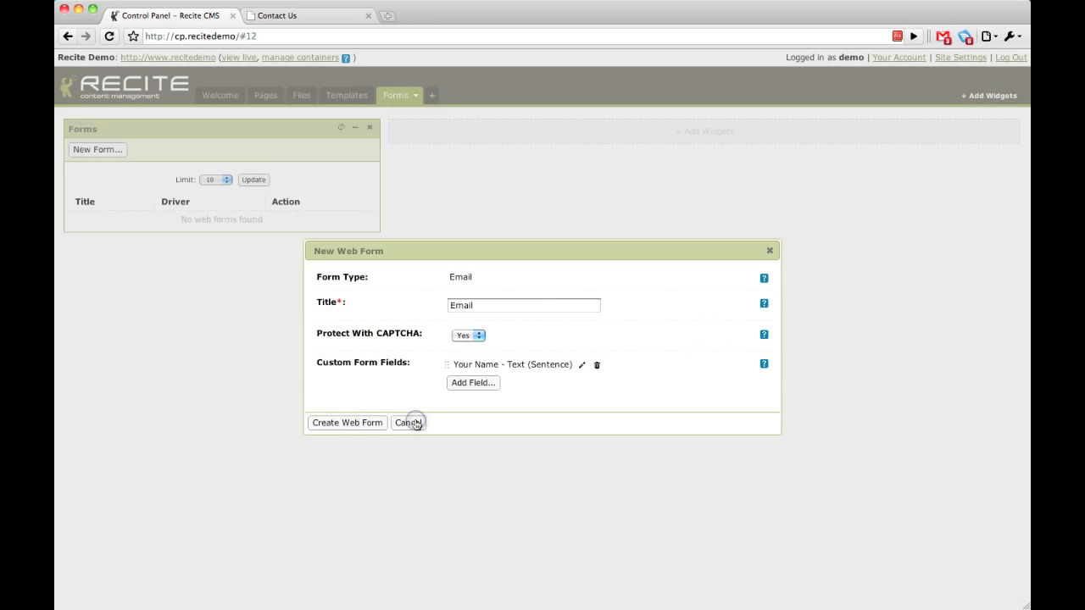
- Add a required Text (Paragraph) field titled "Message" with the help text "Please enter your inquiry" to the form
{"action": "left_click", "coordinate": [475, 383]}
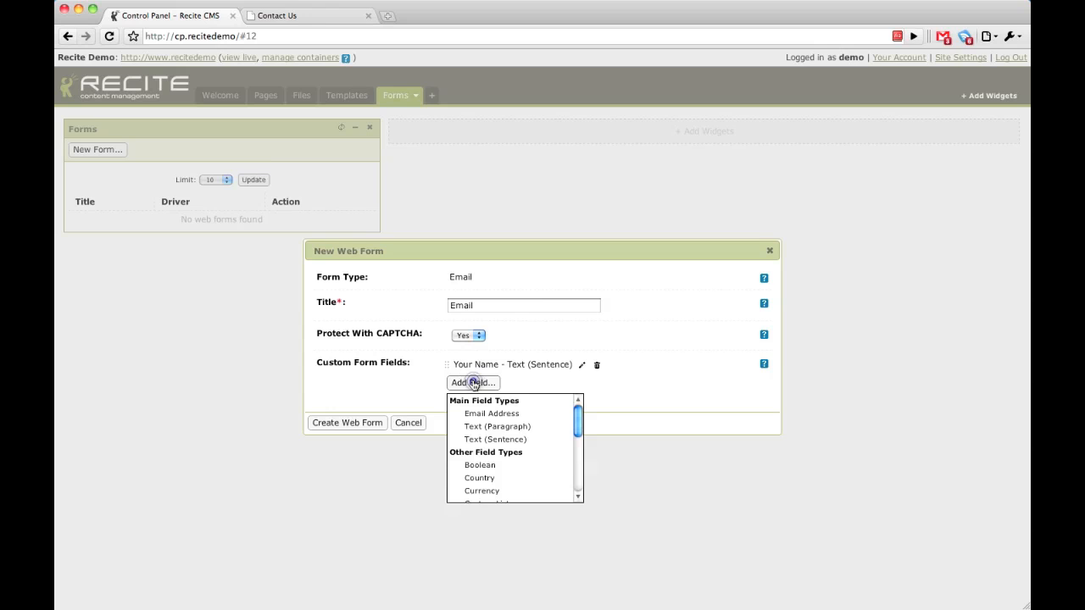
{"action": "left_click", "coordinate": [478, 429]}
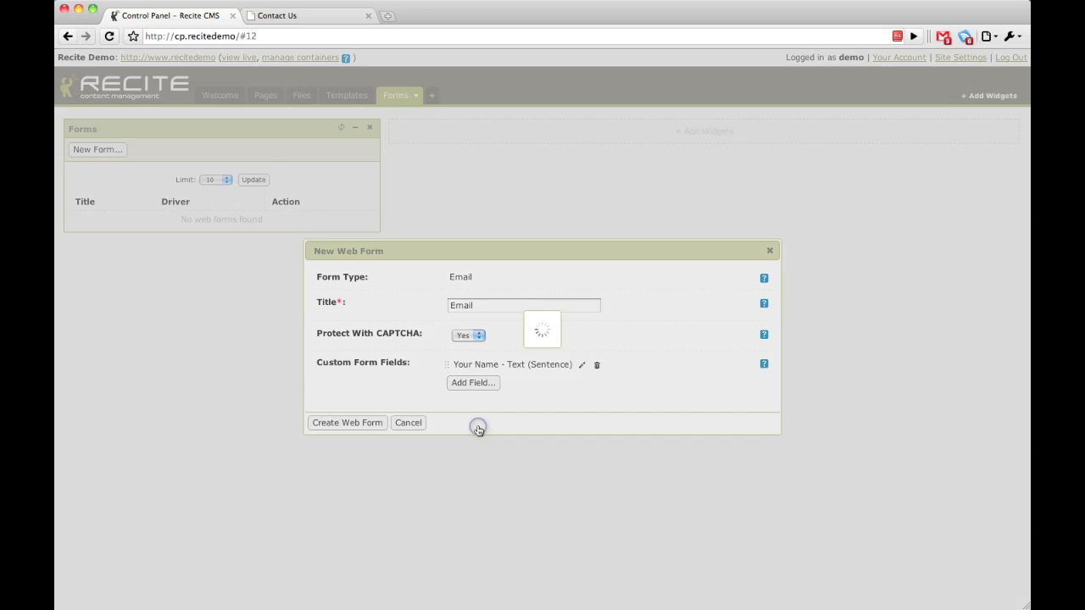
{"action": "type", "text": "Message"}
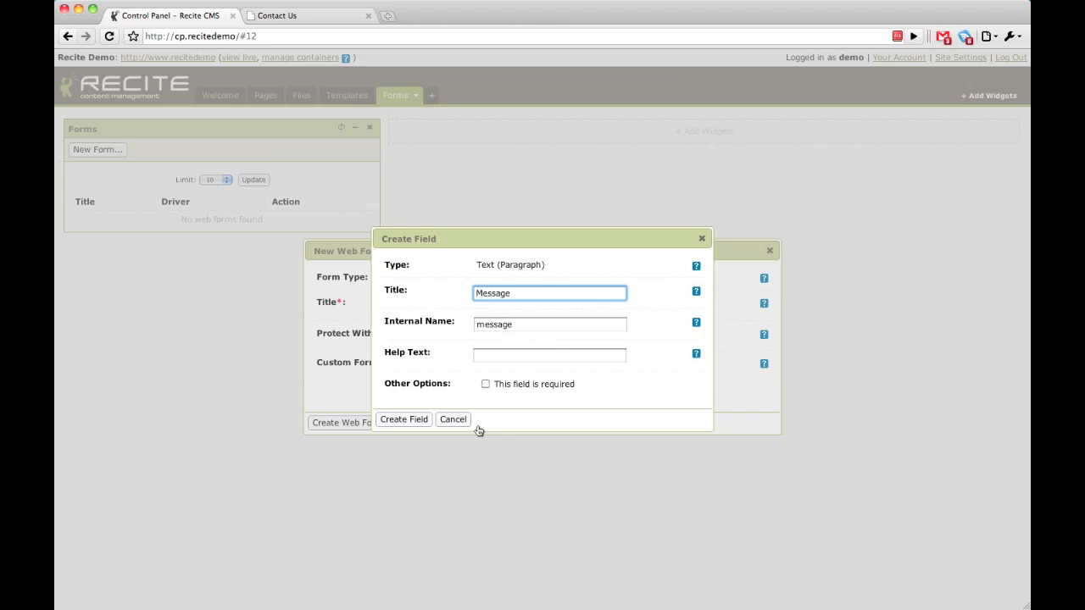
{"action": "left_click", "coordinate": [504, 358]}
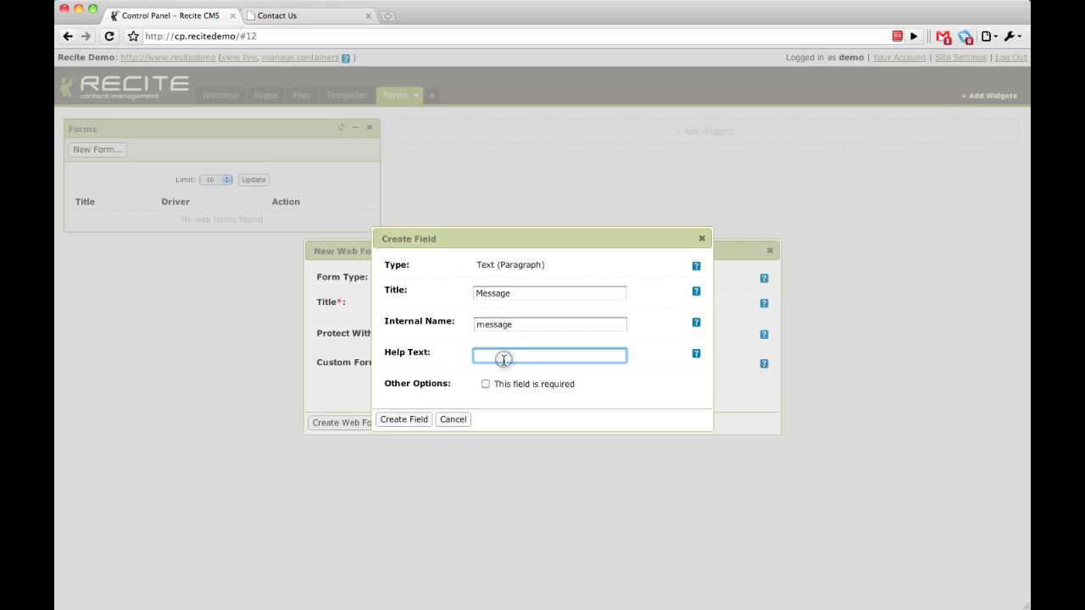
{"action": "type", "text": "Please enter your inquiry"}
{"action": "left_click", "coordinate": [487, 384]}
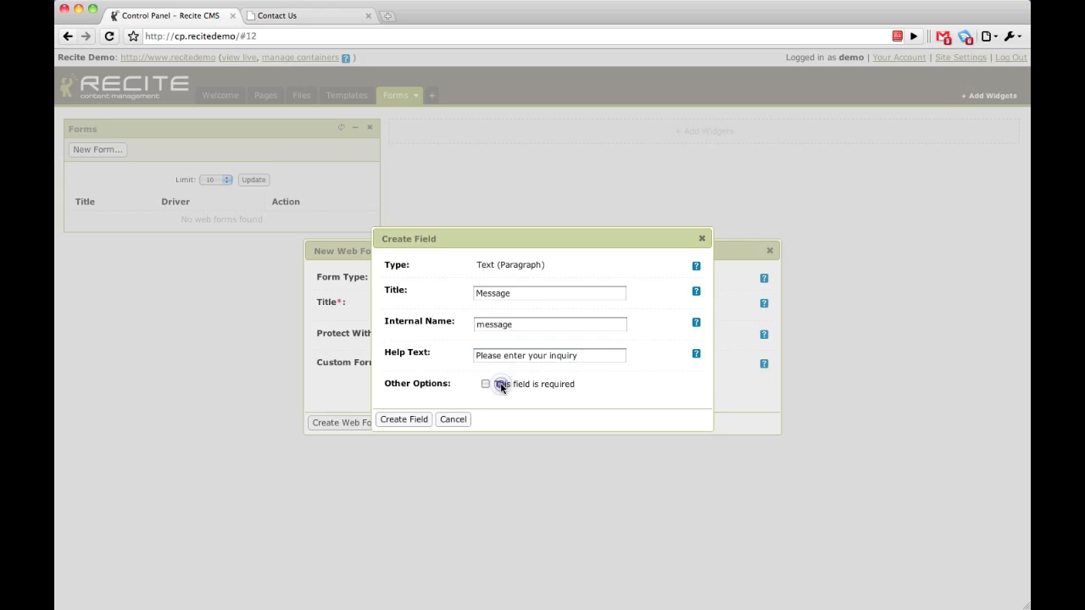
{"action": "left_click", "coordinate": [405, 420]}
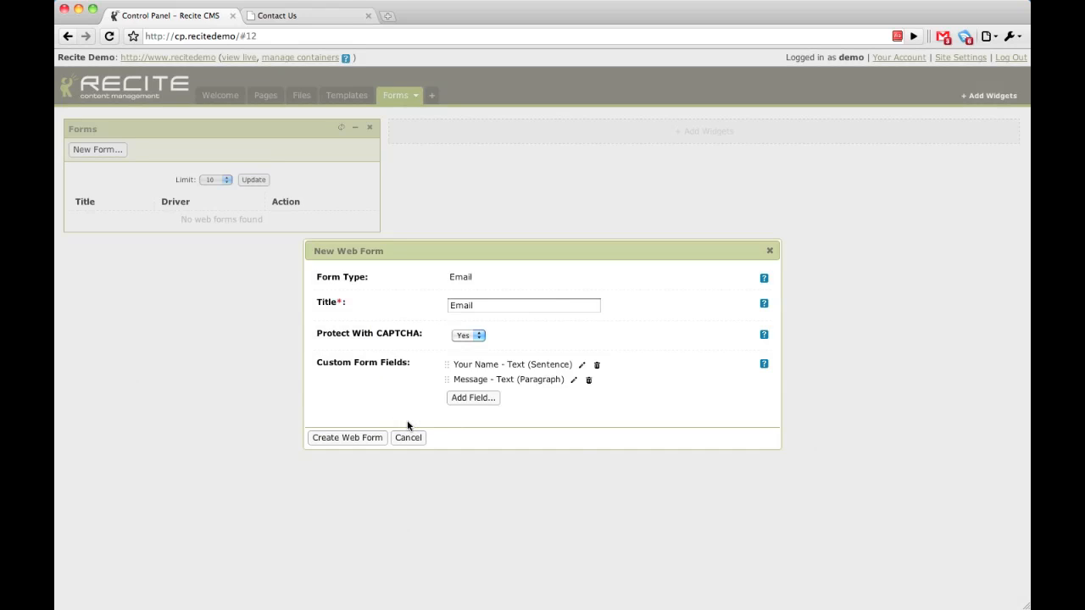
- Add a required Email Address field titled "Email" with the help text "Please enter your email address" to the form
{"action": "left_click", "coordinate": [473, 398]}
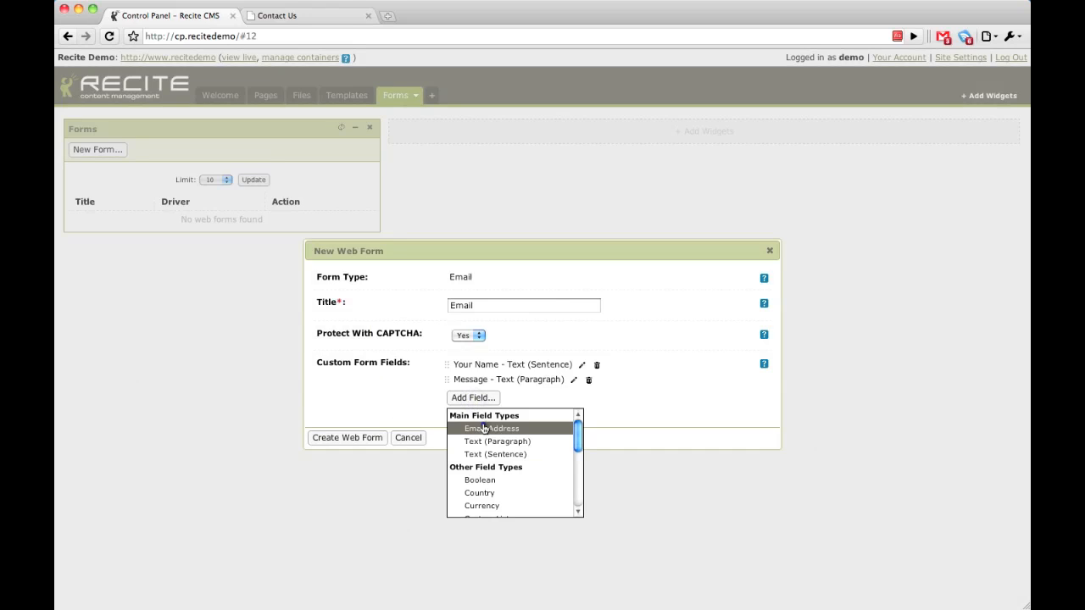
{"action": "left_click", "coordinate": [483, 428]}
{"action": "type", "text": "Email"}
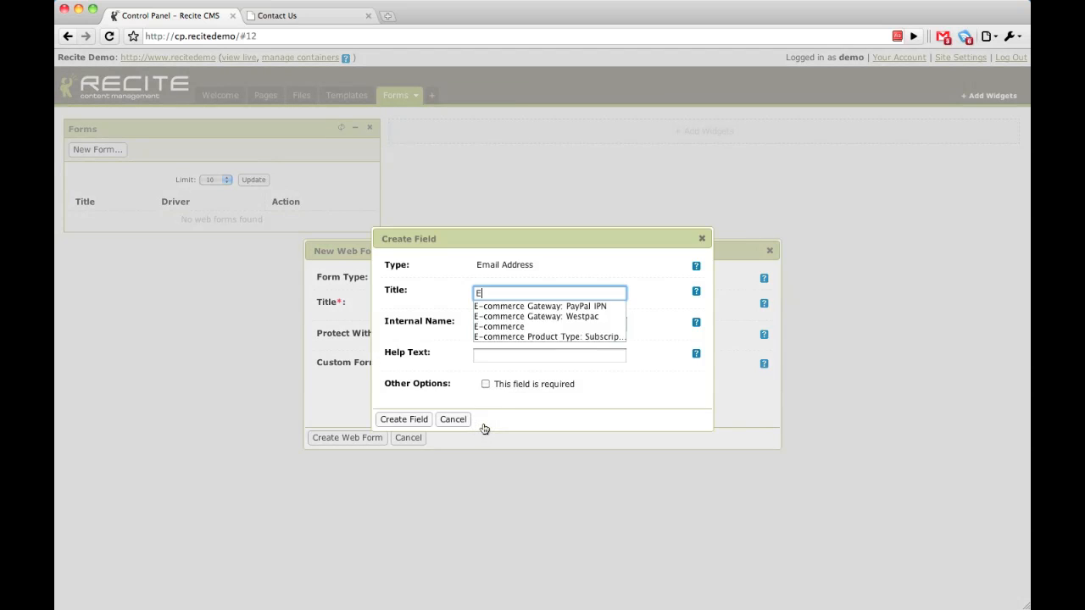
{"action": "key", "text": "BackSpace"}
{"action": "key", "text": "BackSpace"}
{"action": "key", "text": "BackSpace"}
{"action": "key", "text": "BackSpace"}
{"action": "type", "text": "mail"}
{"action": "key", "text": "Tab"}
{"action": "key", "text": "Tab"}
{"action": "type", "text": "Pleas"}
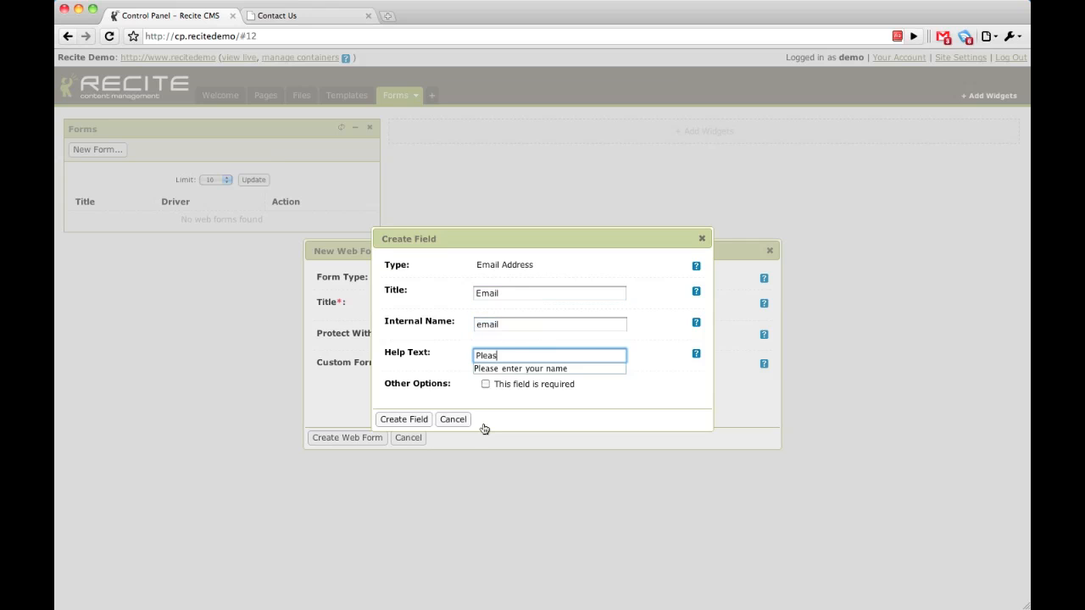
{"action": "type", "text": "e enter your email address"}
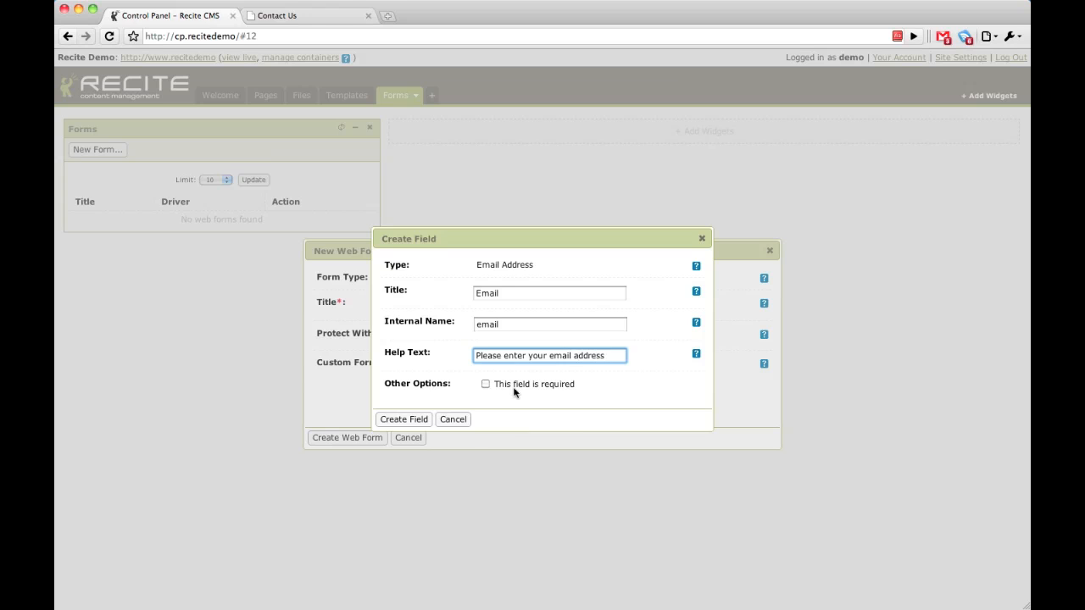
{"action": "left_click", "coordinate": [513, 386]}
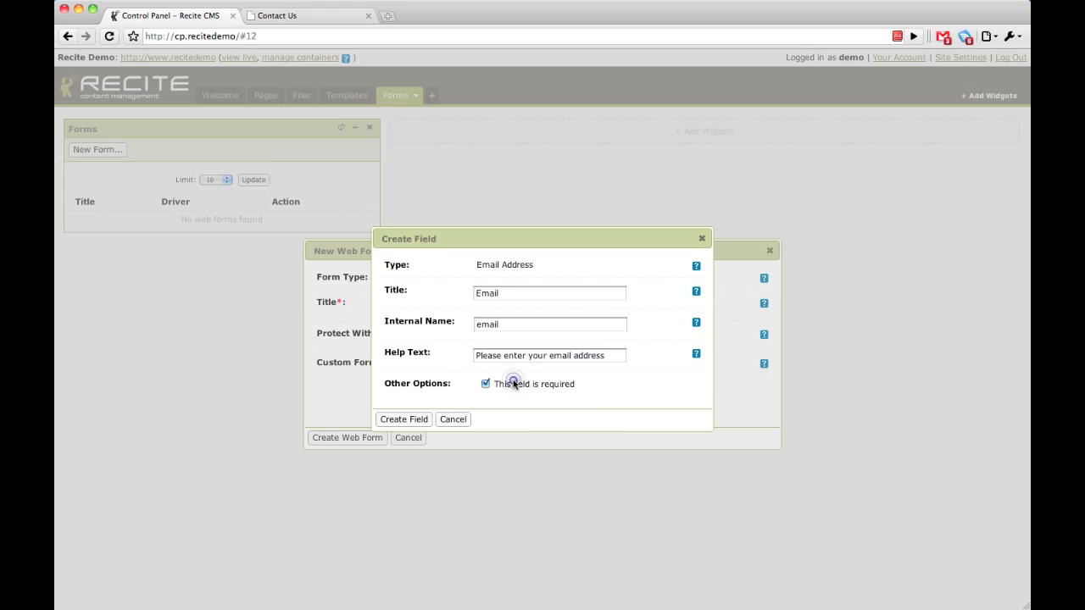
{"action": "left_click", "coordinate": [405, 420]}
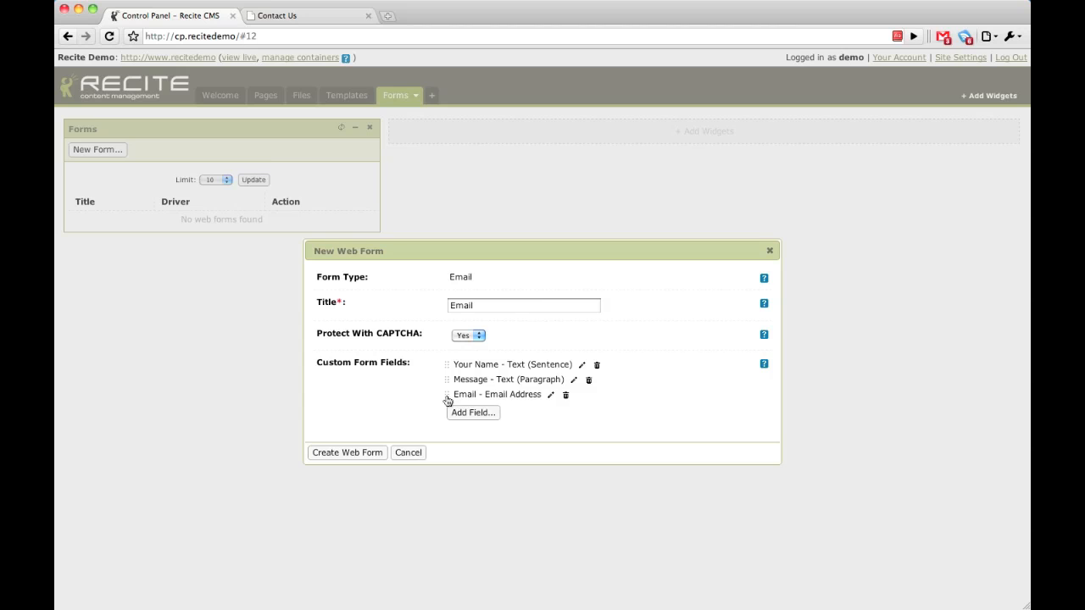
- Move the Email field above the Message field and create the web form
{"action": "left_click_drag", "start_coordinate": [447, 400], "coordinate": [446, 380]}
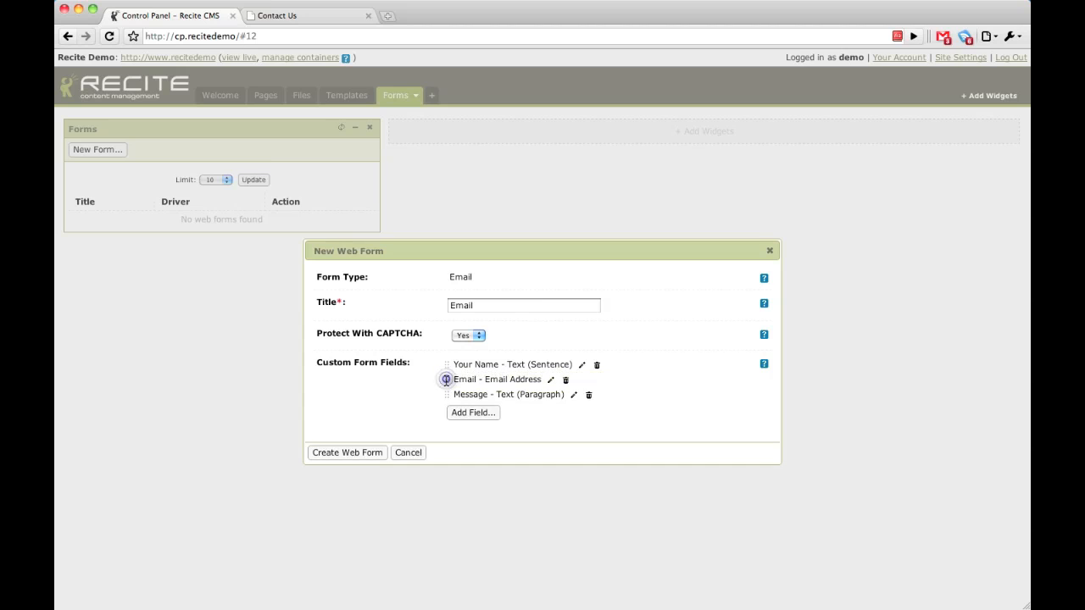
{"action": "left_click", "coordinate": [363, 451]}
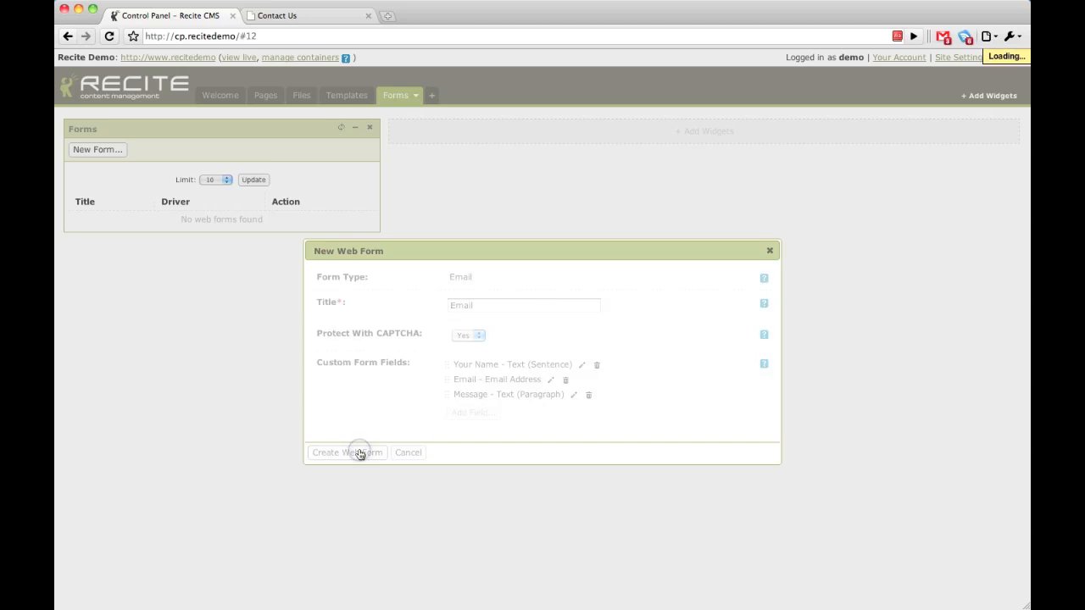
- Open the new Email form and examine its submissions, recipients and overview
{"action": "left_click", "coordinate": [120, 234]}
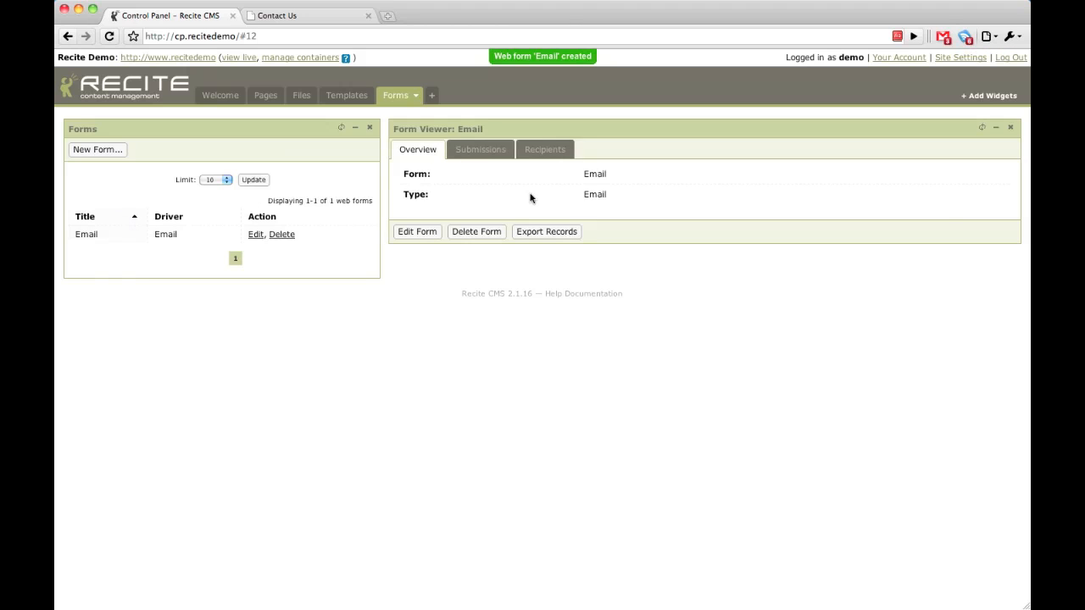
{"action": "left_click", "coordinate": [480, 150]}
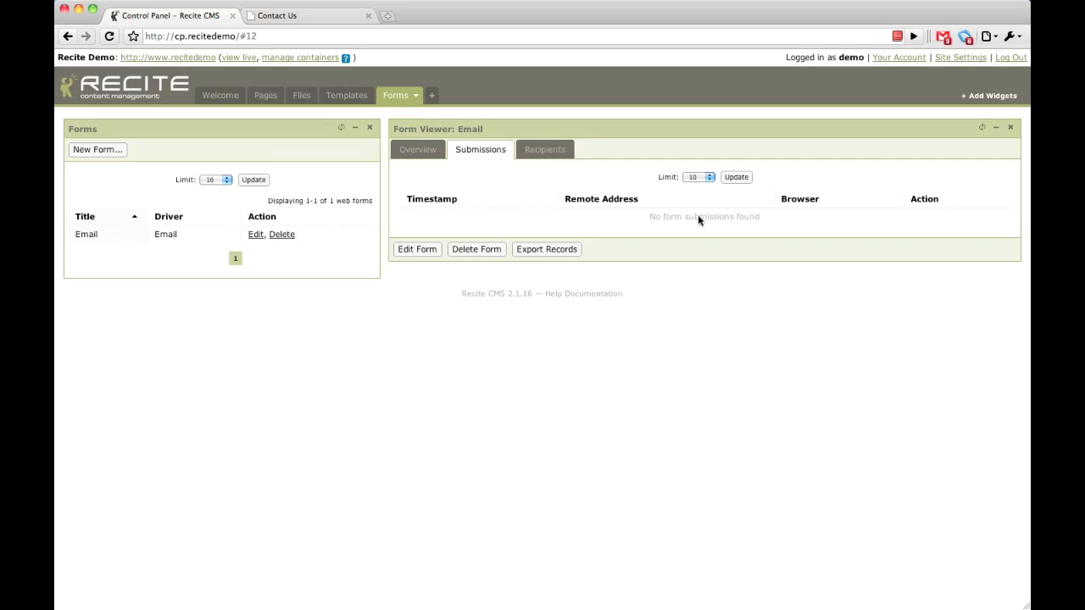
{"action": "left_click", "coordinate": [534, 152]}
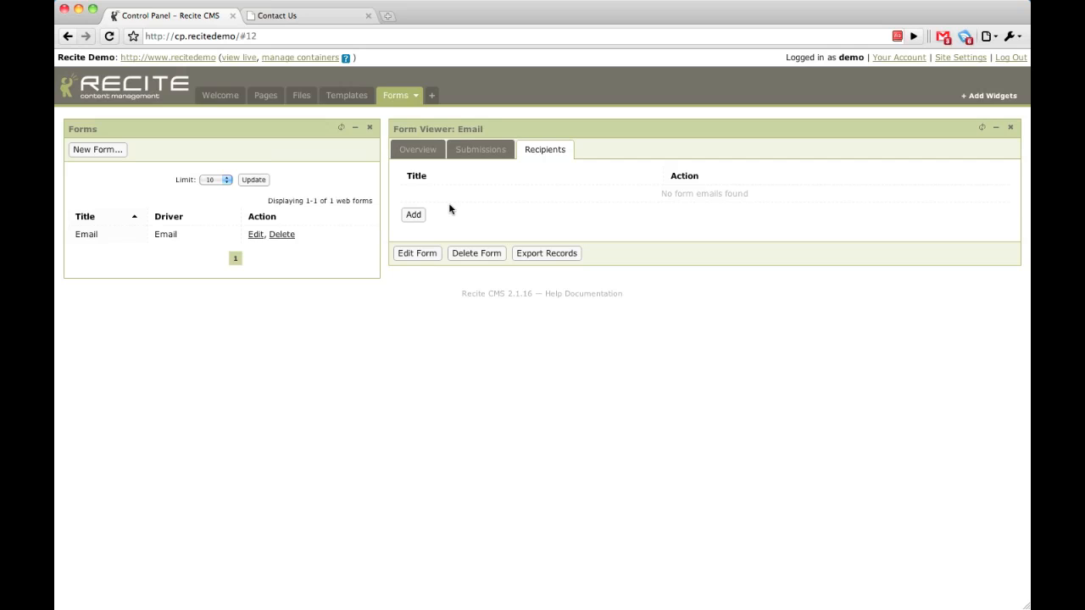
{"action": "left_click", "coordinate": [414, 150]}
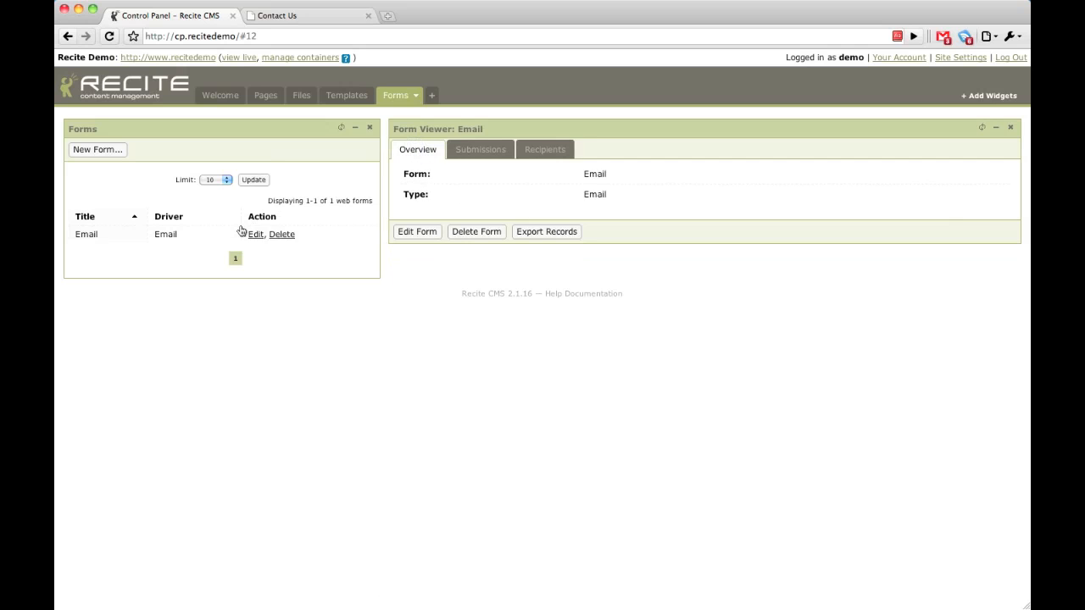
- Close the live Contact Us page and reopen it in the container management mode of the site
{"action": "left_click", "coordinate": [282, 16]}
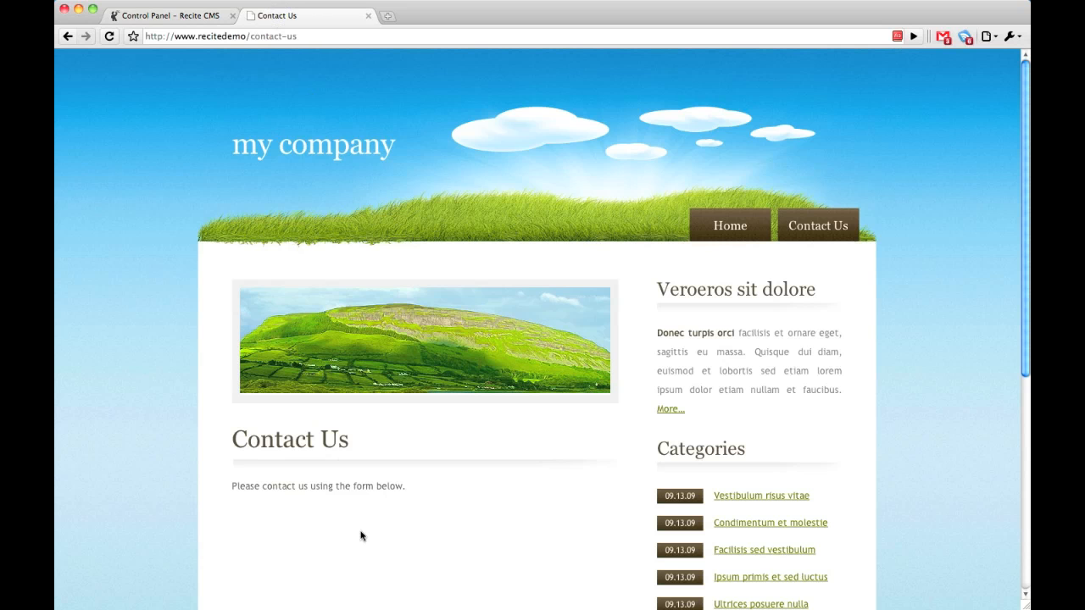
{"action": "left_click", "coordinate": [269, 17]}
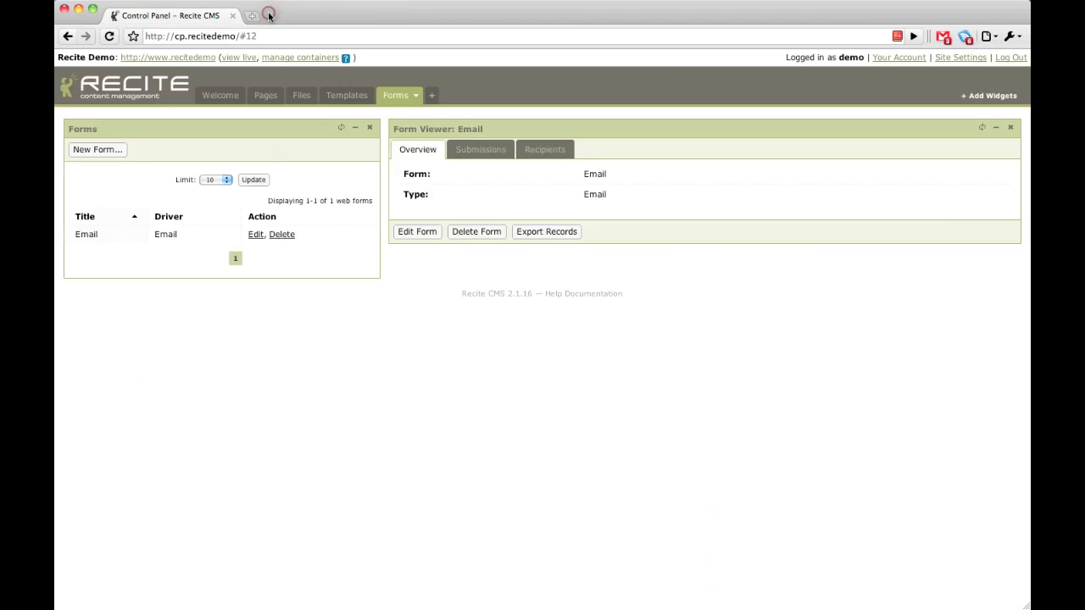
{"action": "left_click", "coordinate": [278, 59]}
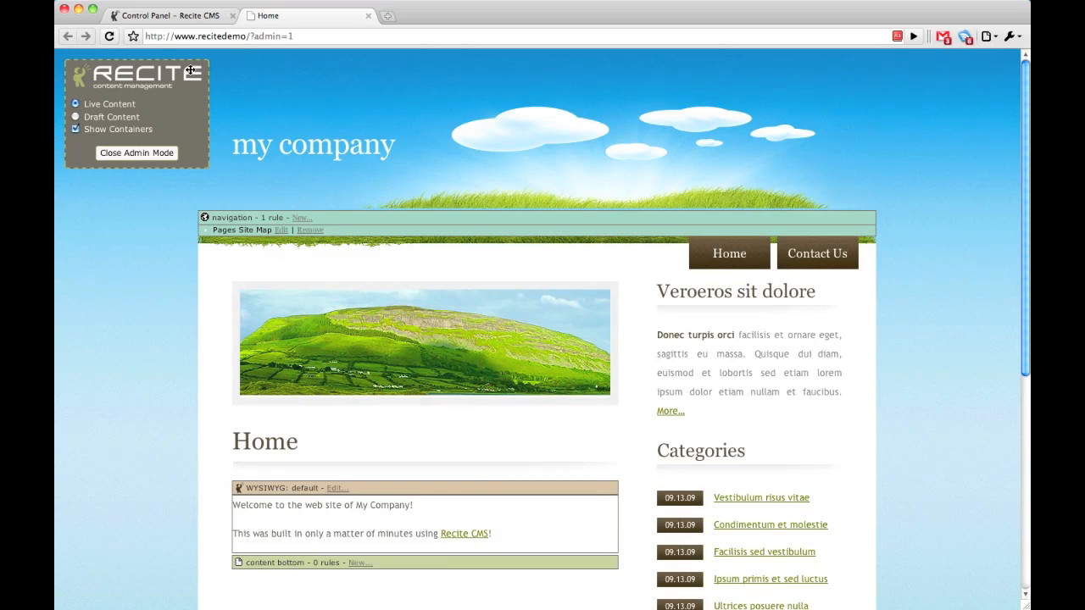
{"action": "left_click", "coordinate": [809, 261]}
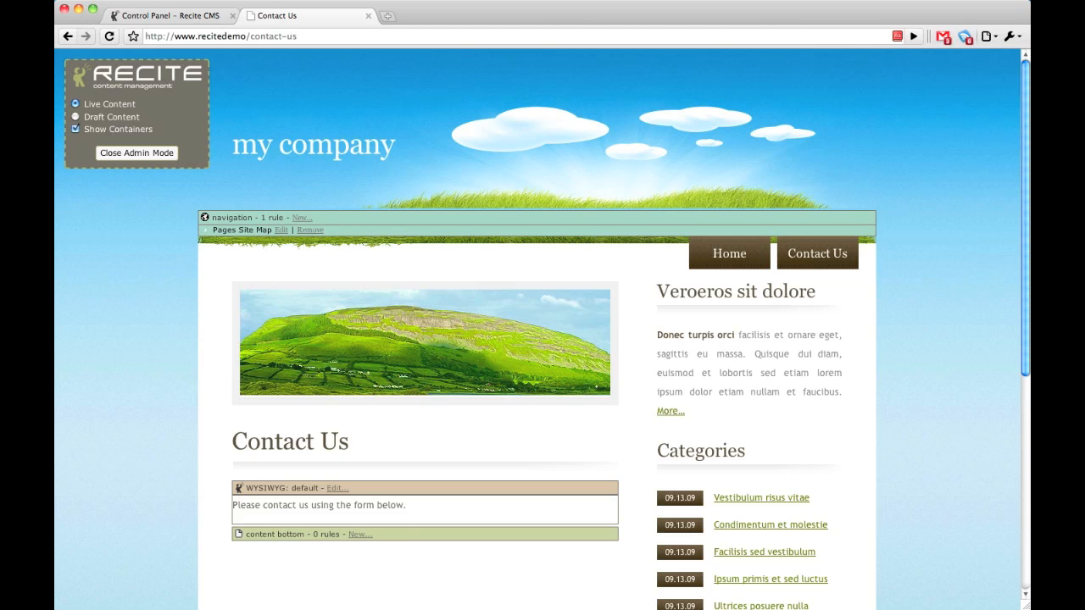
- Start a Web Form container rule for the Contact Us page's content bottom container and choose the Email form for it
{"action": "scroll", "coordinate": [594, 274], "scroll_direction": "down", "scroll_amount": 5}
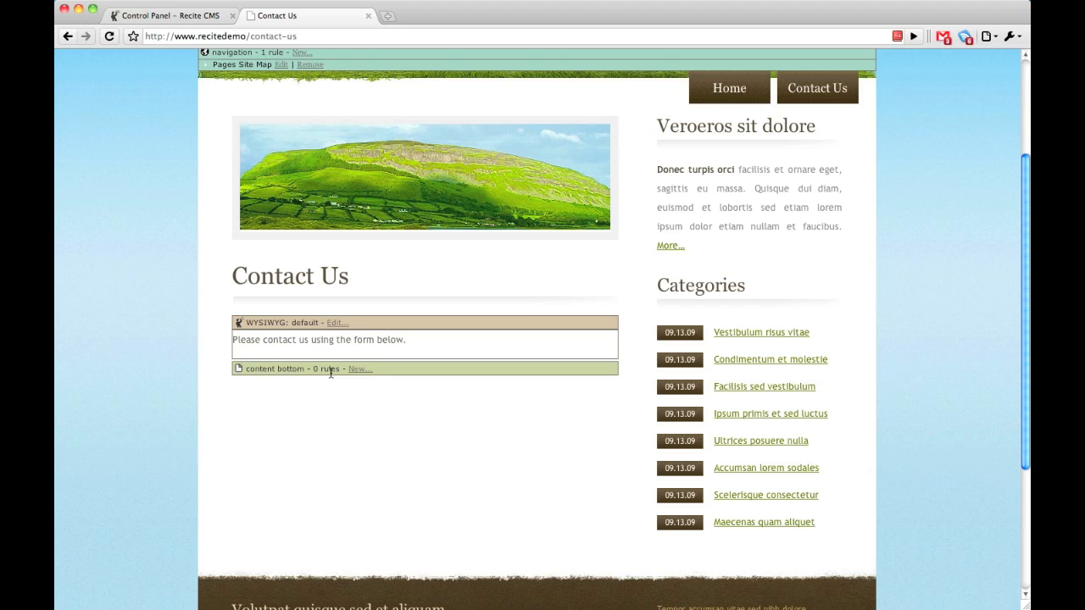
{"action": "left_click", "coordinate": [355, 370]}
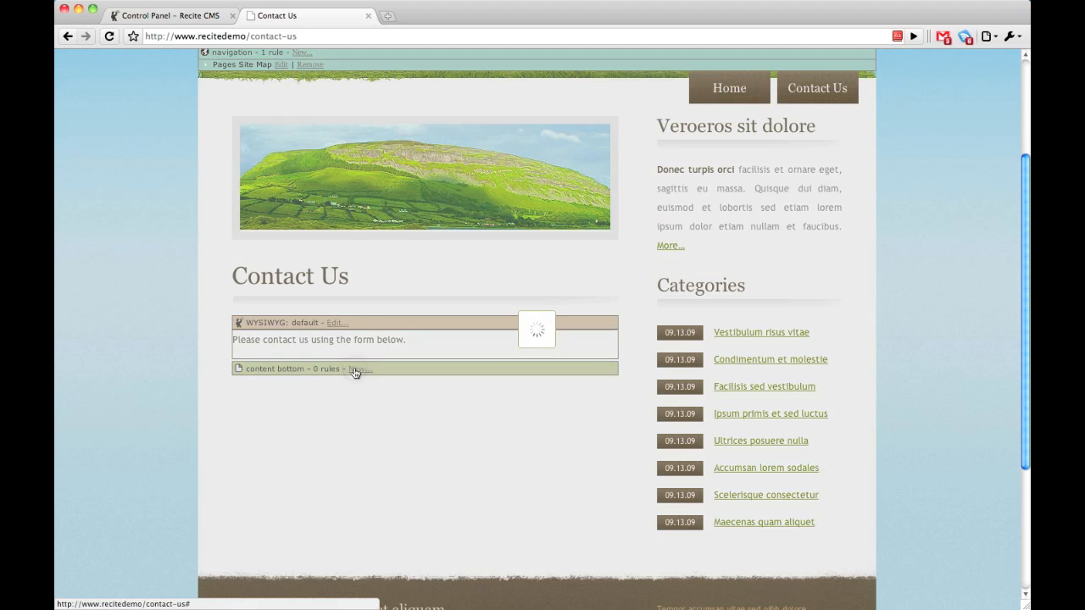
{"action": "left_click", "coordinate": [417, 325]}
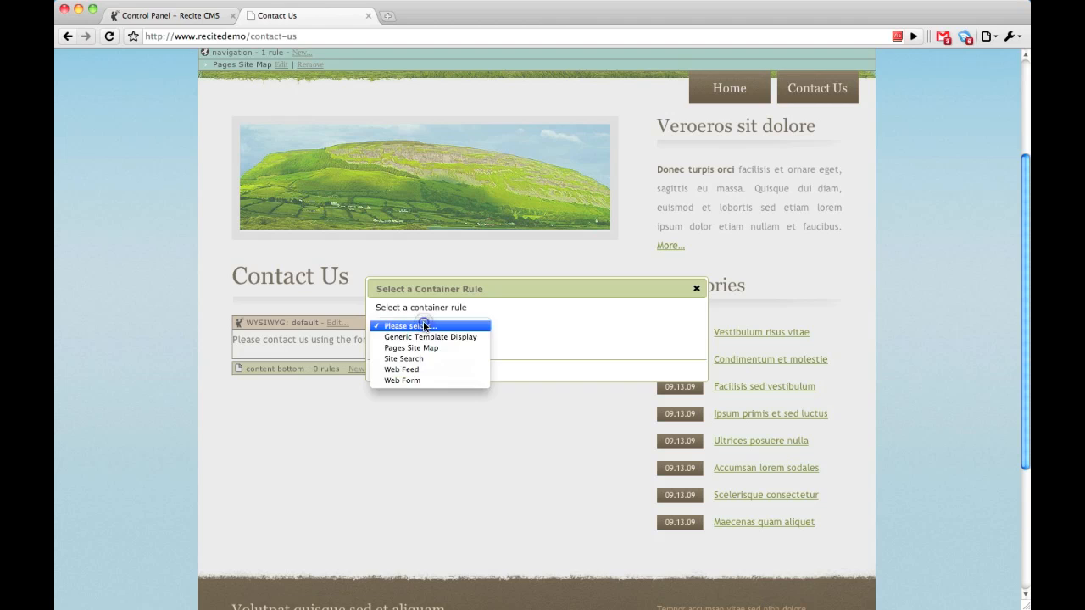
{"action": "left_click", "coordinate": [409, 380]}
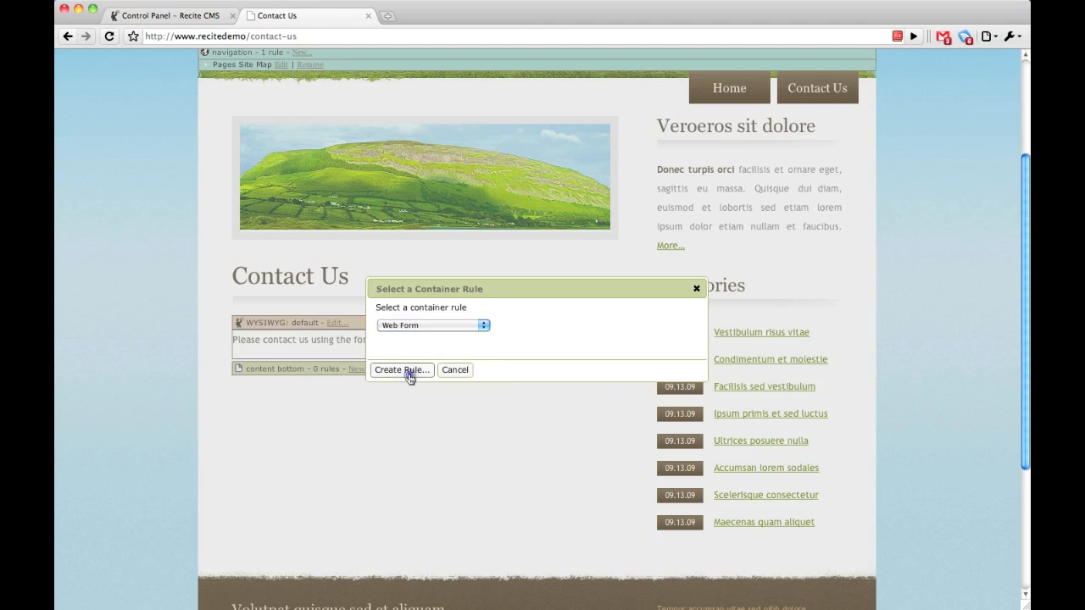
{"action": "left_click", "coordinate": [410, 371]}
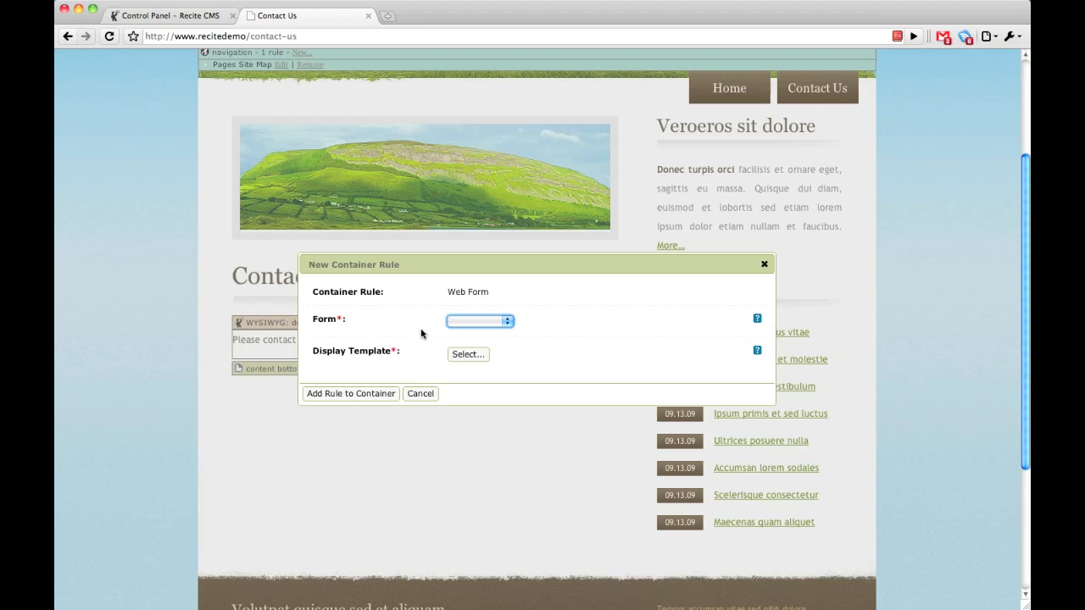
{"action": "left_click", "coordinate": [473, 322]}
{"action": "left_click", "coordinate": [472, 333]}
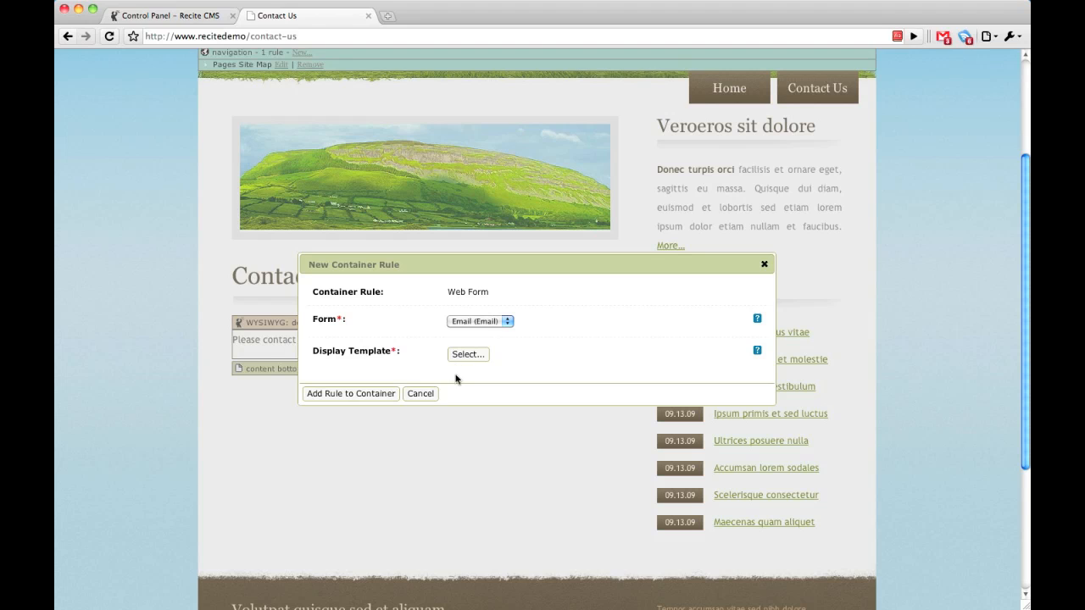
- Return to the control panel and start a new template of the Web Form type Email
{"action": "left_click", "coordinate": [191, 19]}
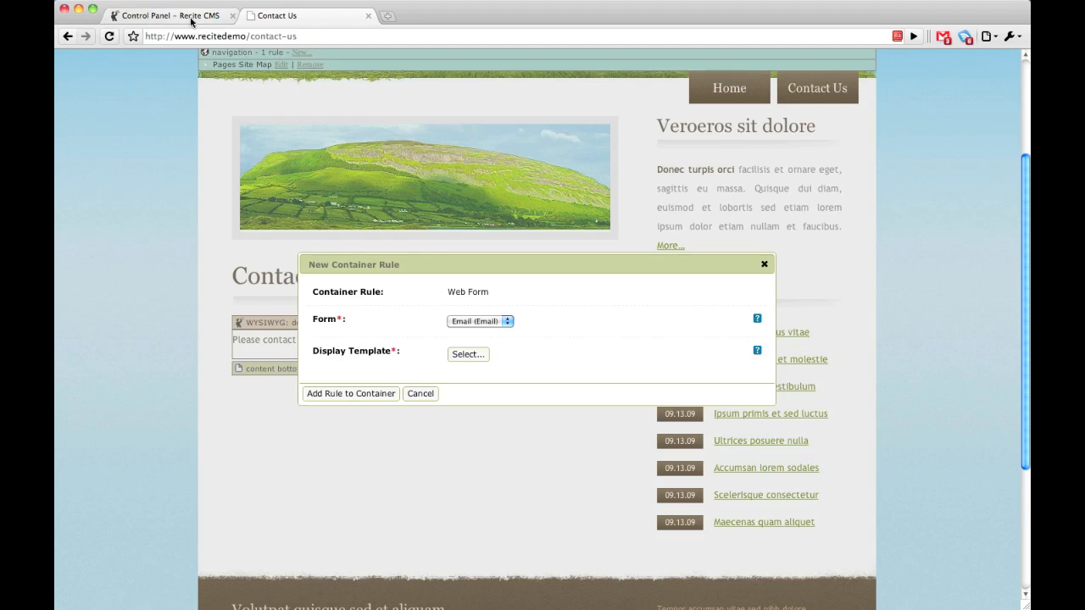
{"action": "left_click", "coordinate": [331, 96]}
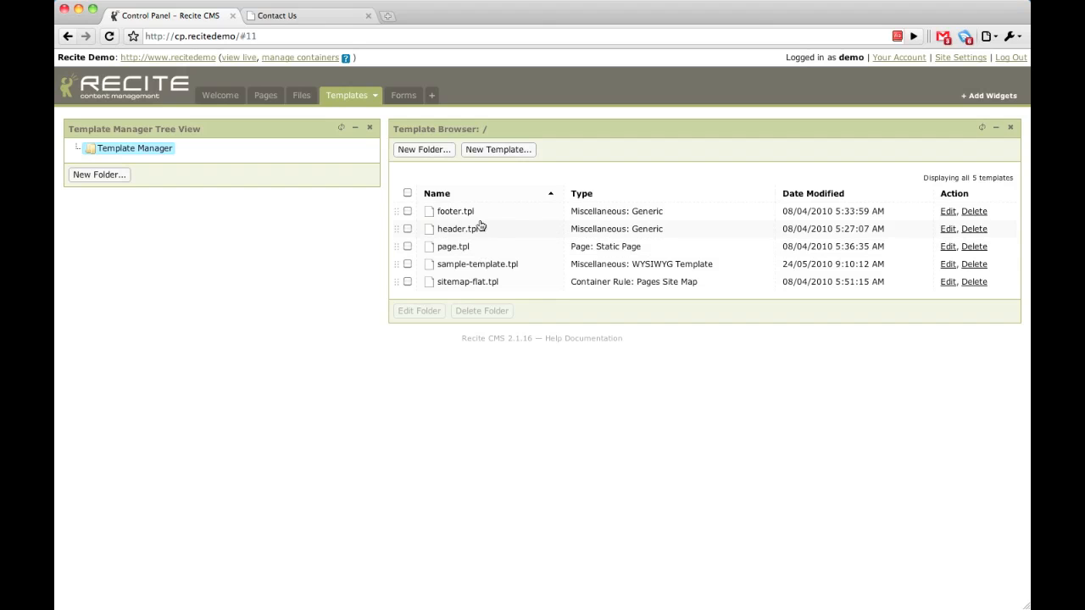
{"action": "left_click", "coordinate": [500, 151]}
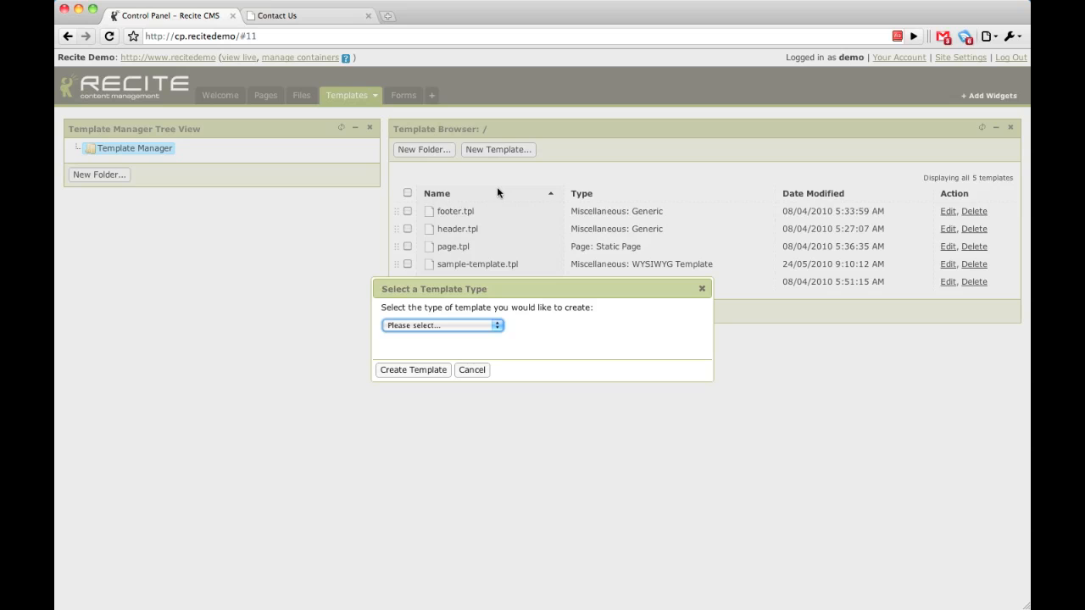
{"action": "left_click", "coordinate": [460, 324]}
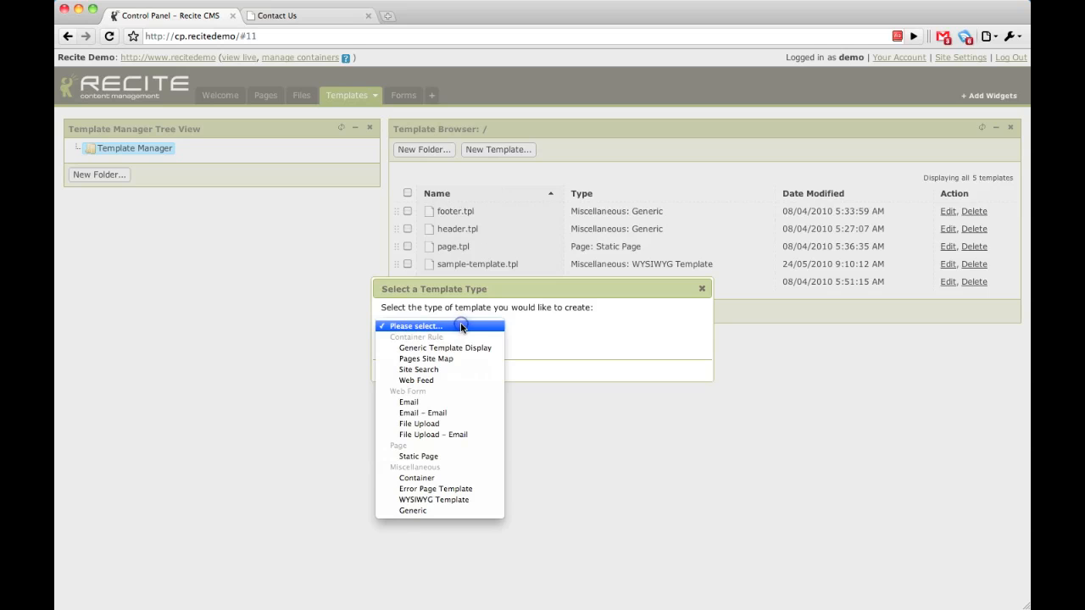
{"action": "left_click", "coordinate": [407, 402]}
{"action": "left_click", "coordinate": [409, 373]}
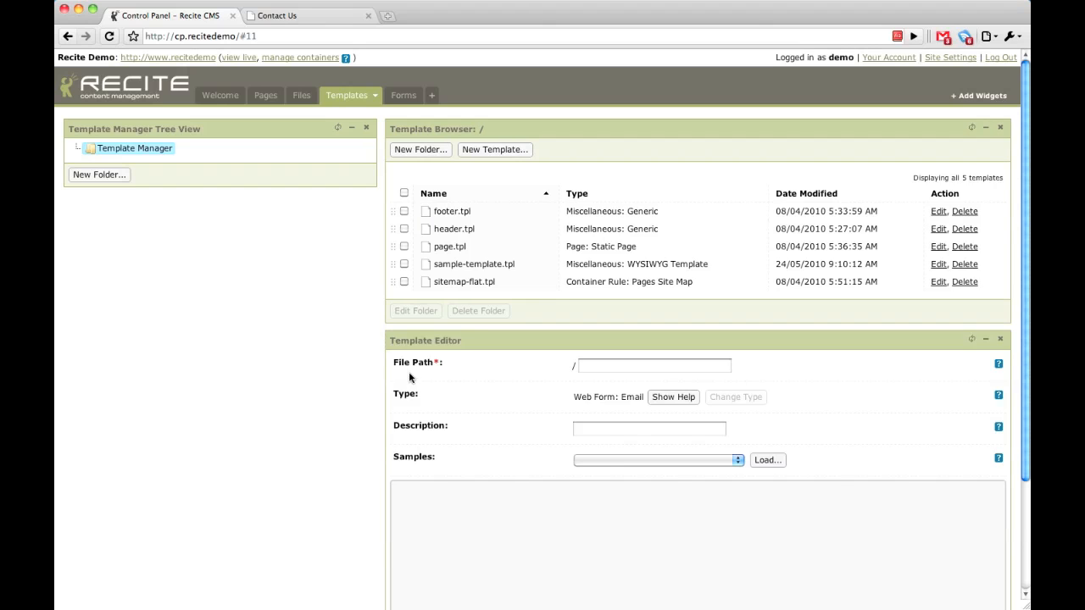
- Load the sample "Generic template to output an email form" into the new template
{"action": "left_click_drag", "start_coordinate": [1023, 376], "coordinate": [1023, 509]}
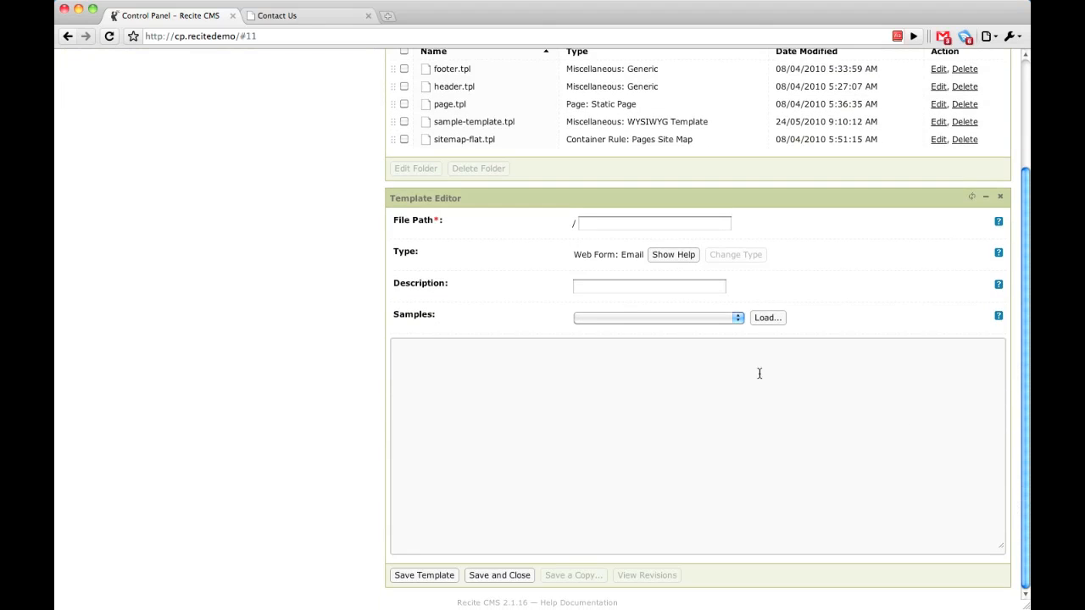
{"action": "left_click", "coordinate": [653, 319]}
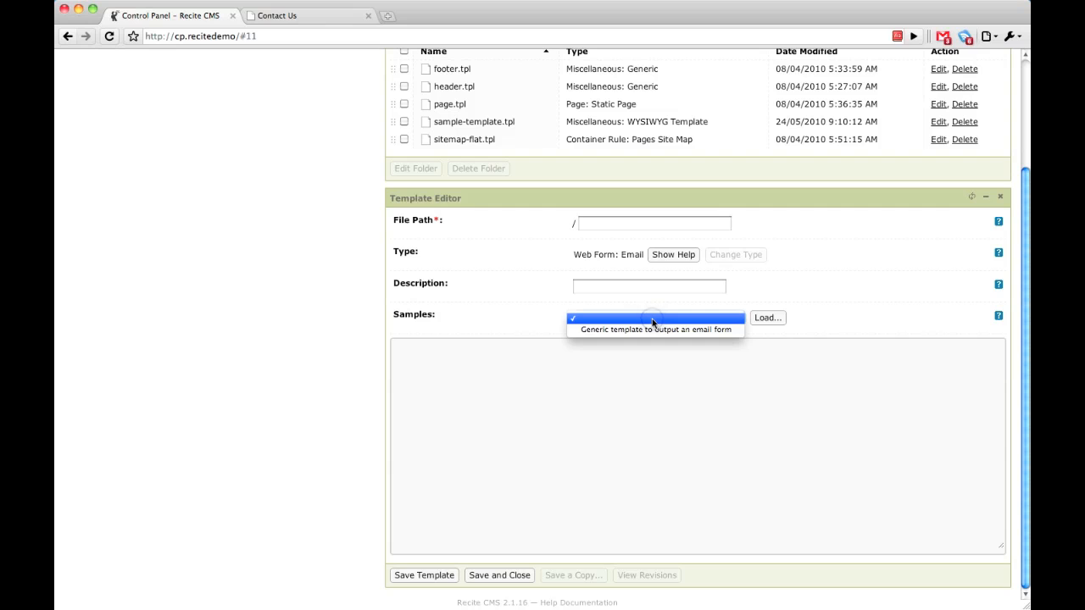
{"action": "left_click", "coordinate": [653, 330]}
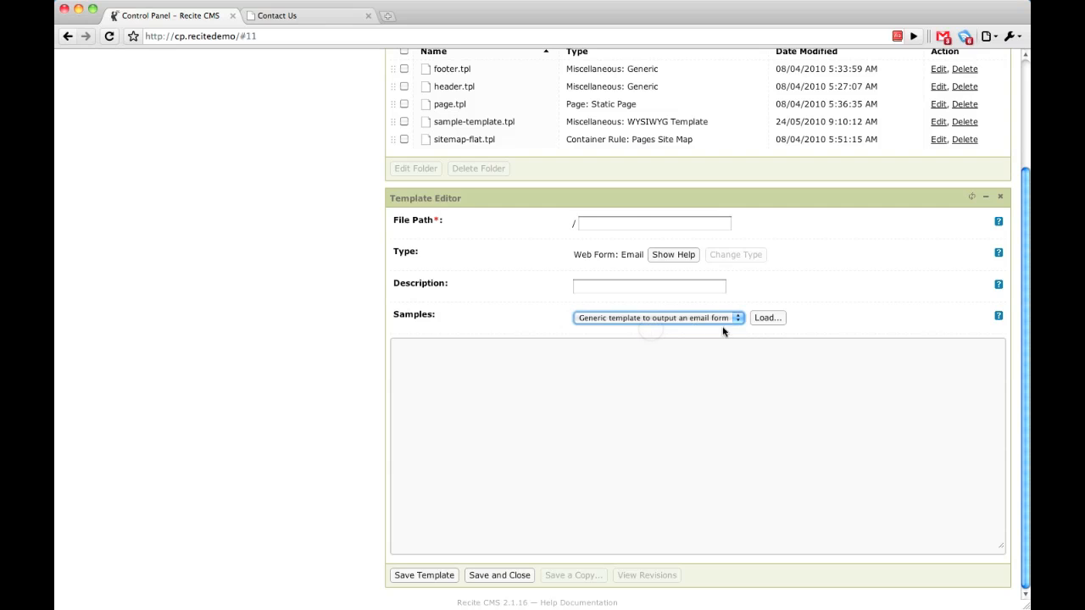
{"action": "left_click", "coordinate": [764, 321]}
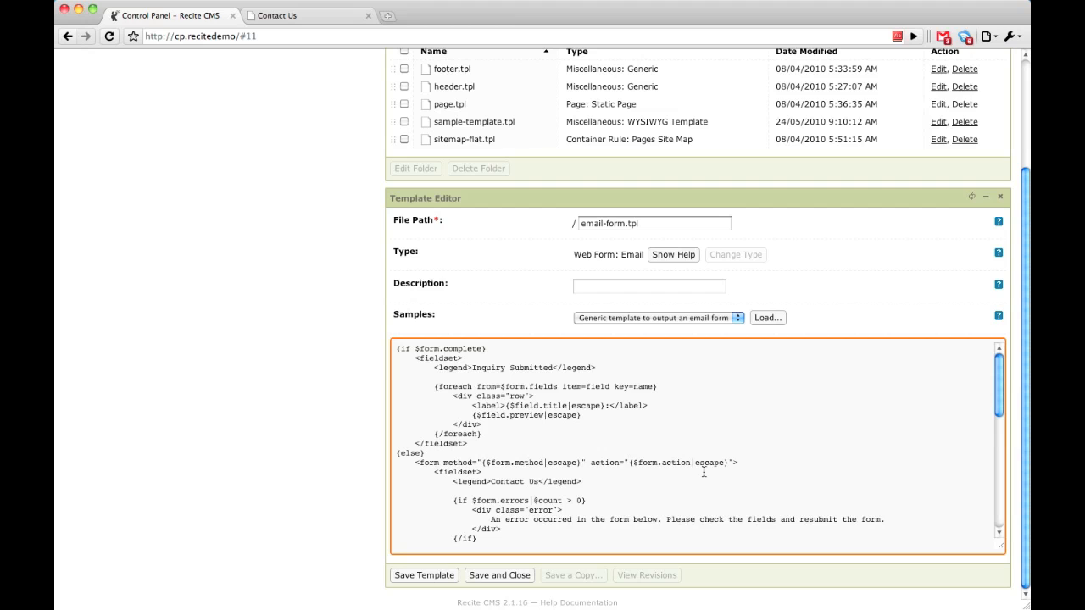
- Add the line <div>{$field.help|escape}</div> below the row div in the template's form field loop, before the field error line
{"action": "left_click_drag", "start_coordinate": [998, 383], "coordinate": [998, 416]}
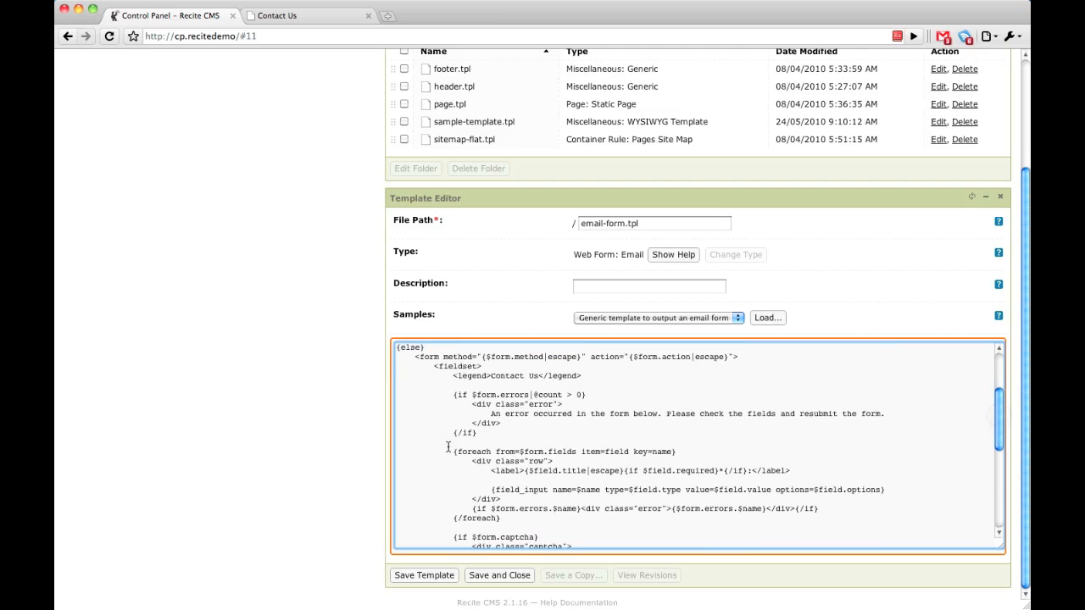
{"action": "left_click_drag", "start_coordinate": [454, 452], "coordinate": [670, 453]}
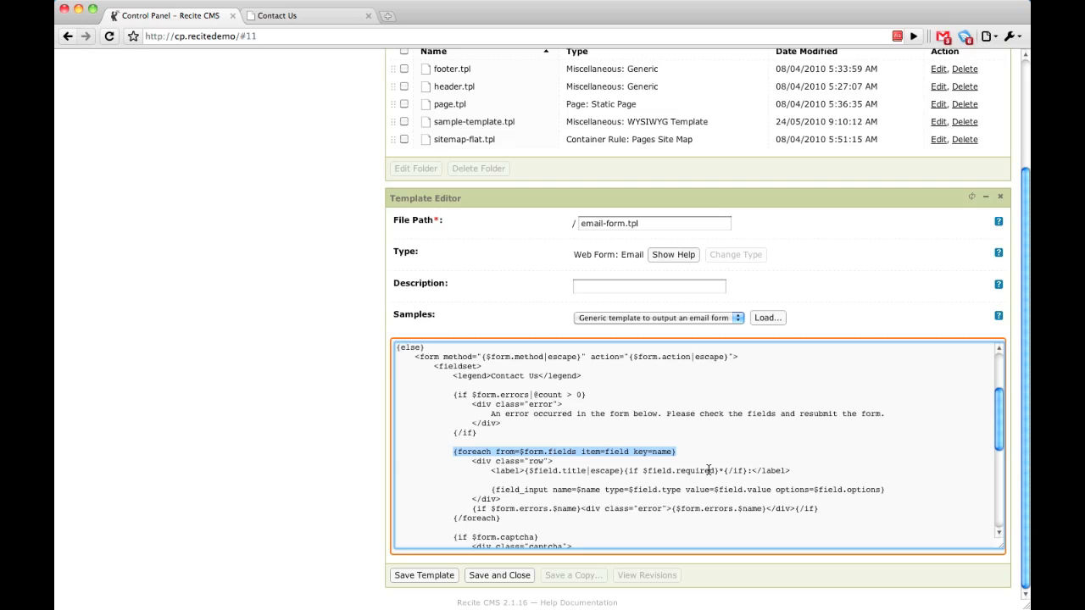
{"action": "left_click_drag", "start_coordinate": [998, 428], "coordinate": [999, 450]}
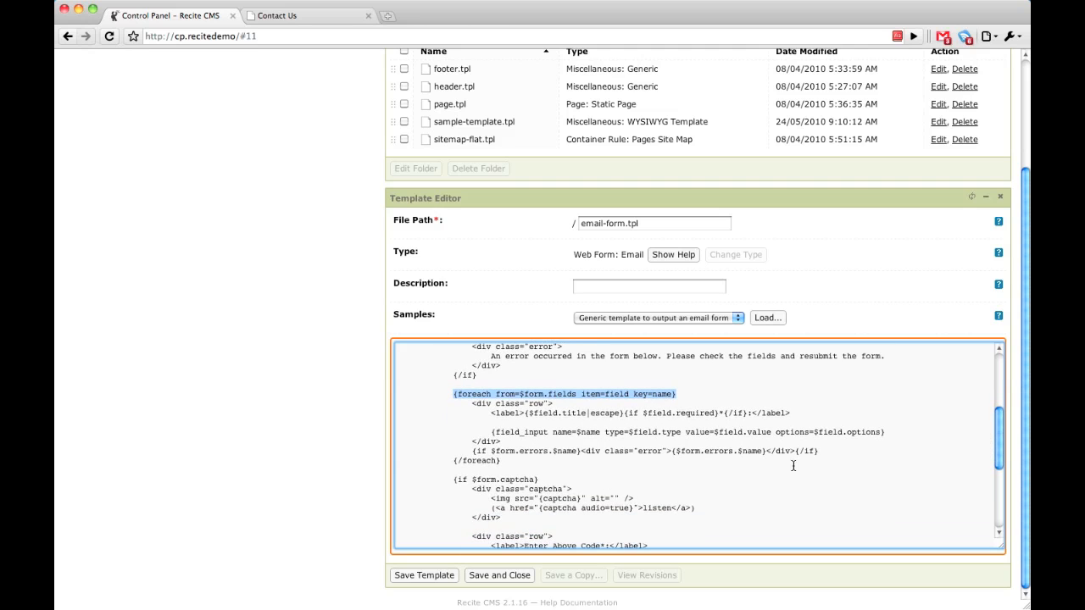
{"action": "left_click", "coordinate": [675, 441]}
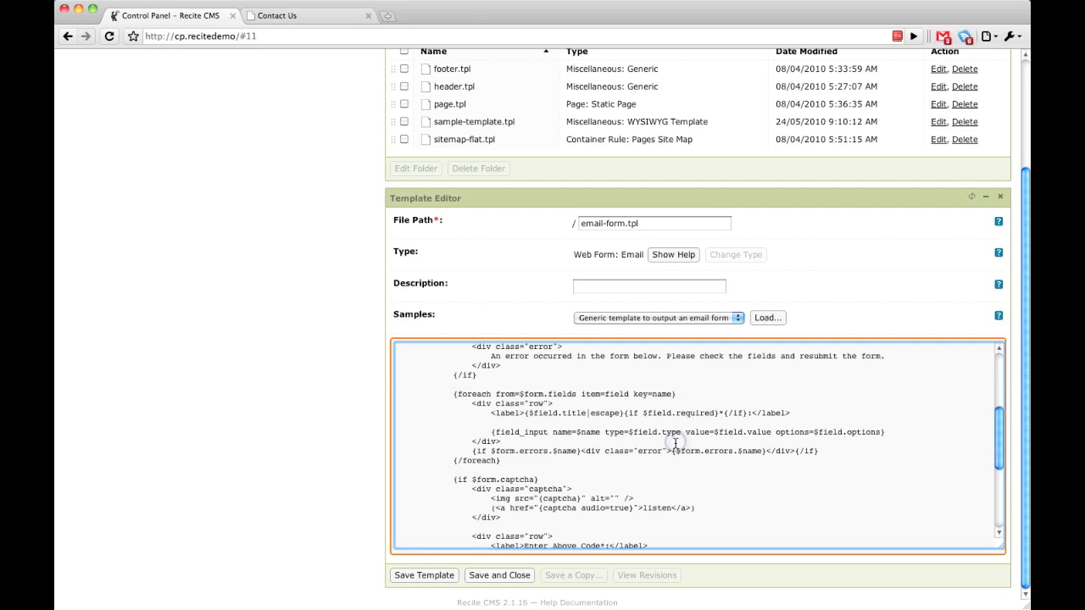
{"action": "key", "text": "Return"}
{"action": "type", "text": "<div"}
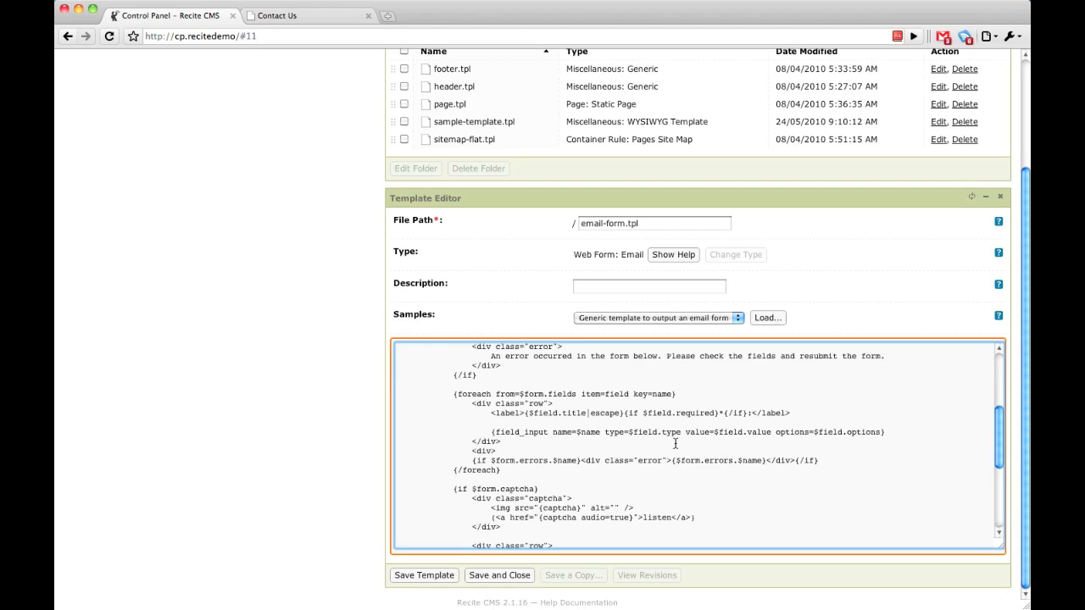
{"action": "type", "text": ">{$field.help|escape}</div>"}
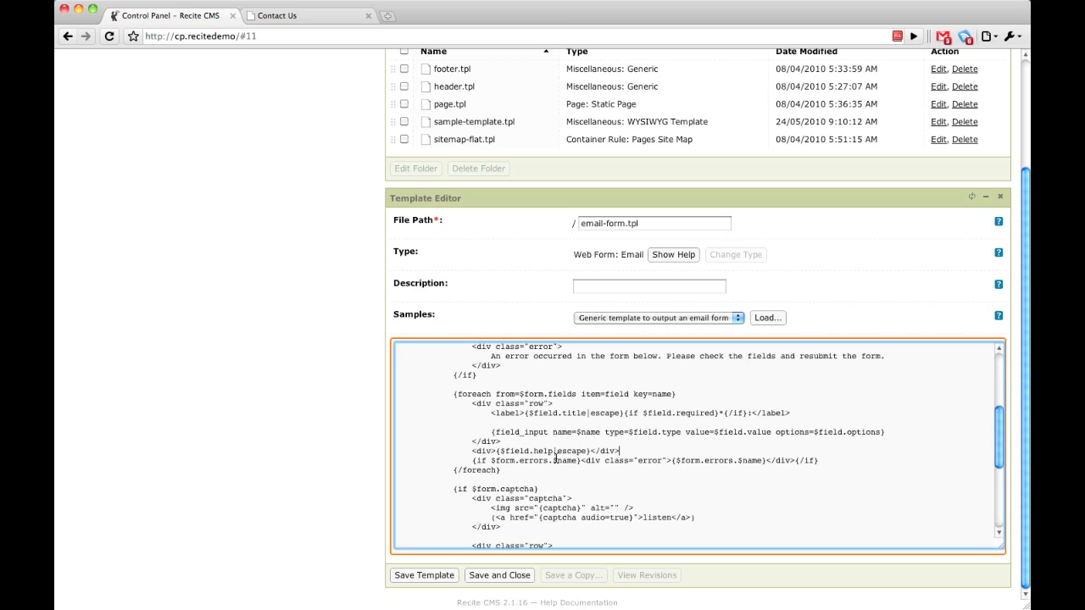
- Review the template's CAPTCHA image and audio markup, and save and close email-form.tpl
{"action": "left_click_drag", "start_coordinate": [996, 447], "coordinate": [996, 485]}
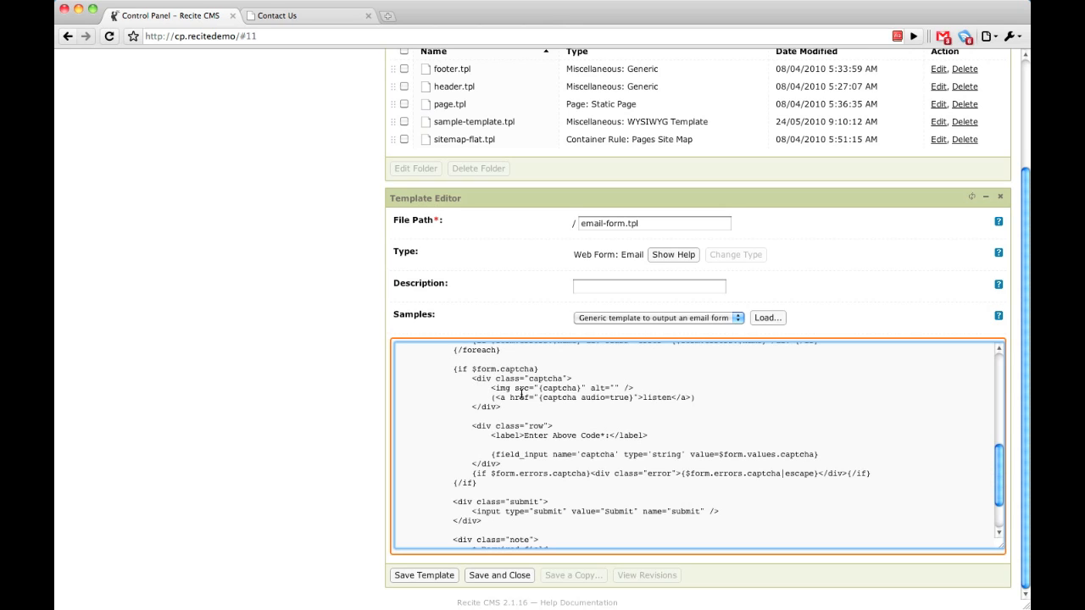
{"action": "left_click_drag", "start_coordinate": [539, 388], "coordinate": [580, 388]}
{"action": "left_click_drag", "start_coordinate": [491, 387], "coordinate": [651, 388]}
{"action": "left_click_drag", "start_coordinate": [588, 397], "coordinate": [614, 397]}
{"action": "left_click_drag", "start_coordinate": [1000, 471], "coordinate": [1001, 377]}
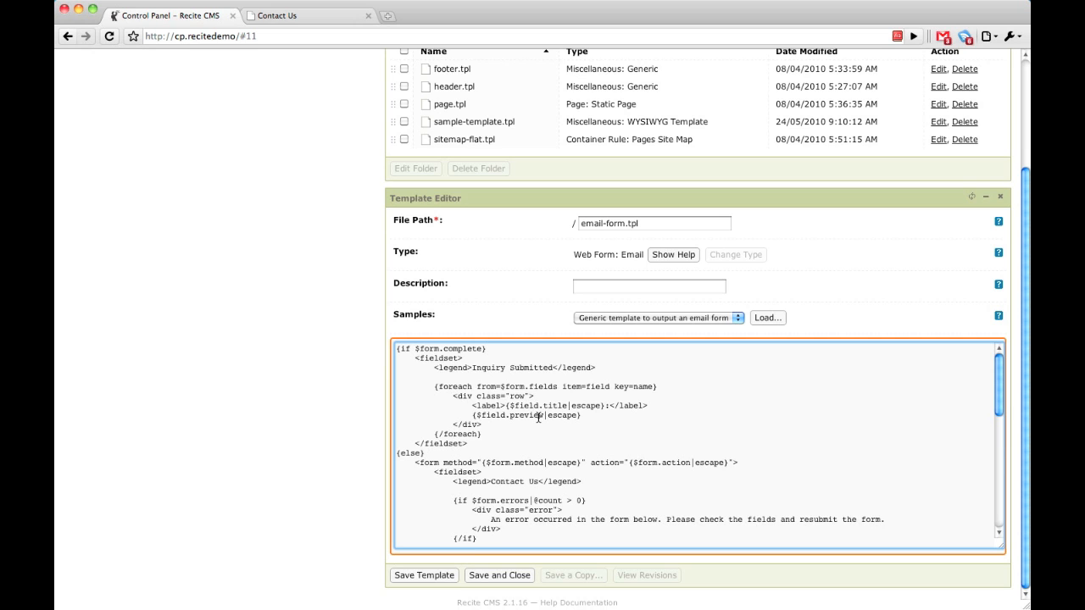
{"action": "left_click", "coordinate": [500, 576]}
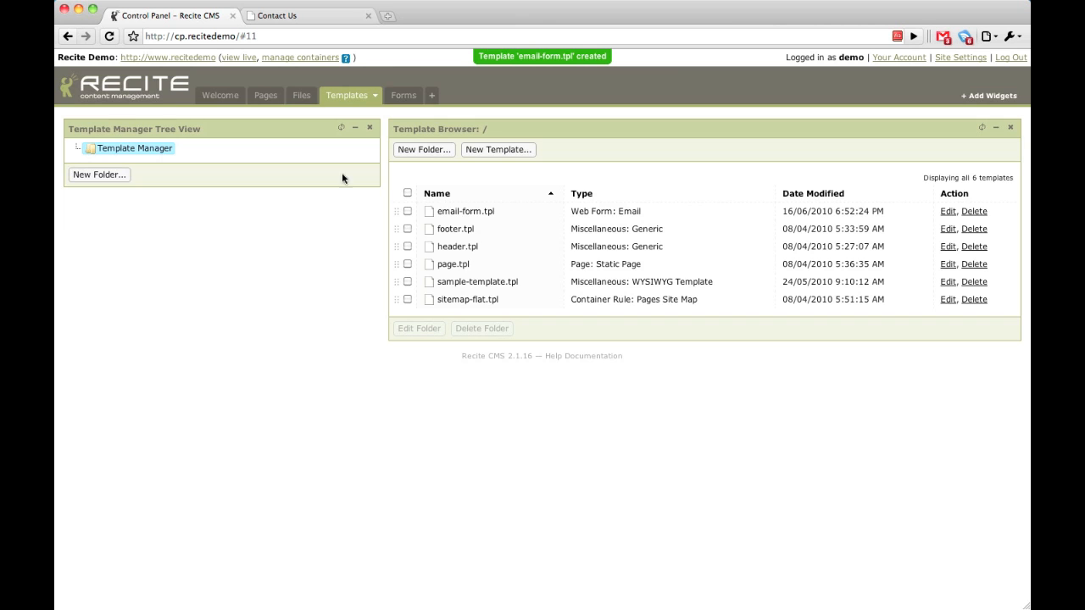
- Return to the Contact Us page, choose email-form.tpl as the Web Form rule's display template and add the rule to the container
{"action": "left_click", "coordinate": [312, 16]}
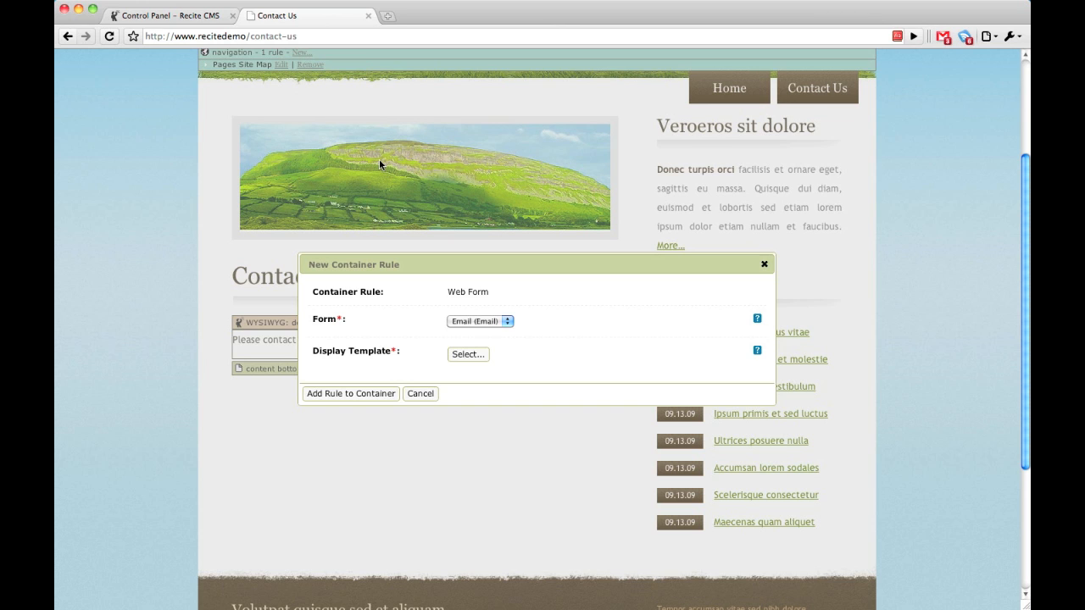
{"action": "left_click", "coordinate": [465, 356]}
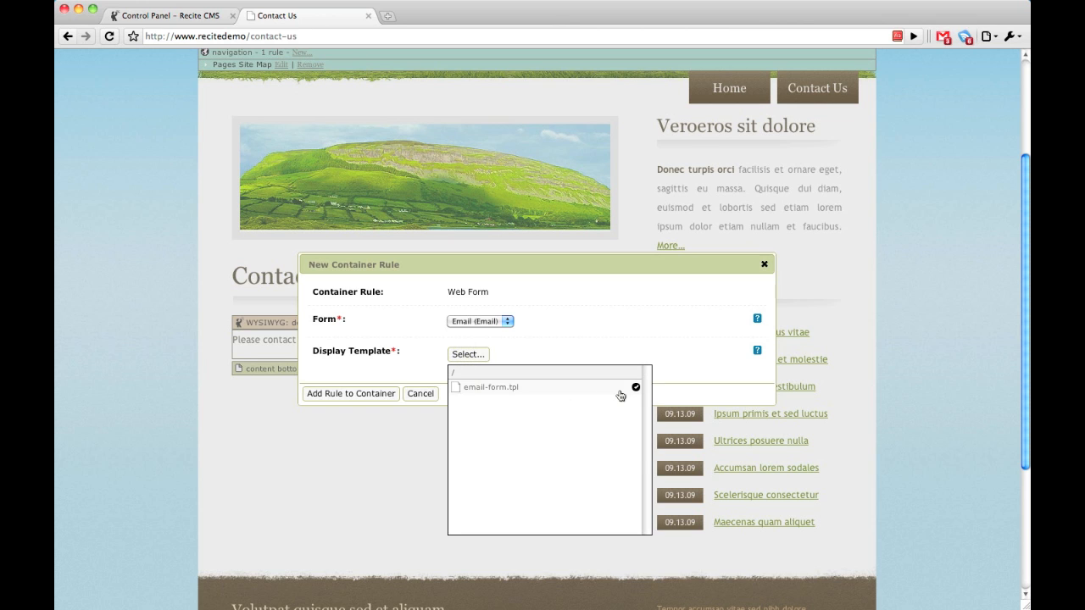
{"action": "left_click", "coordinate": [636, 389]}
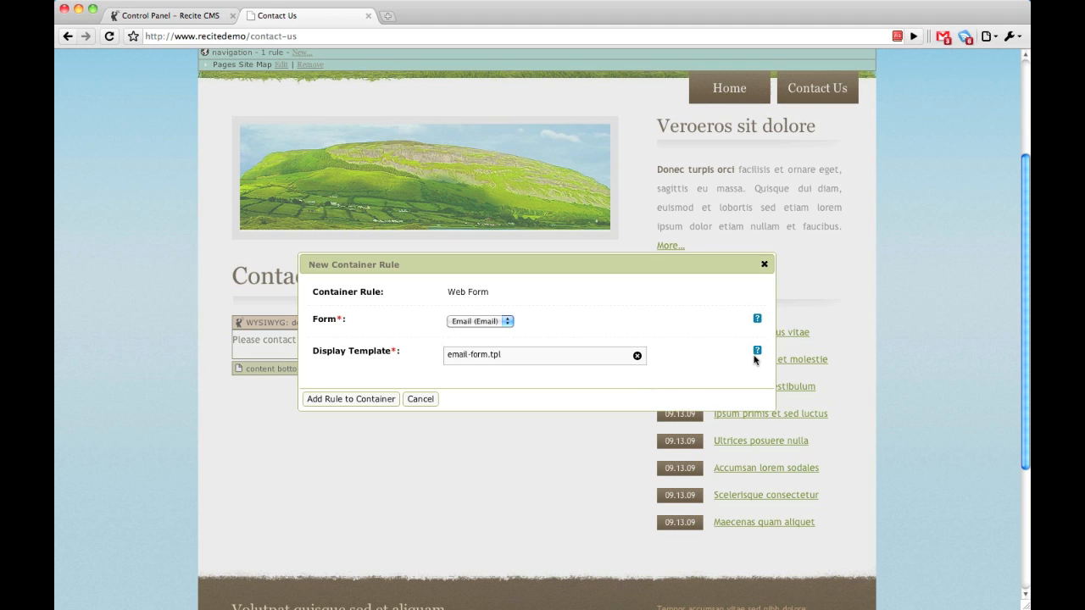
{"action": "mouse_move", "coordinate": [755, 359]}
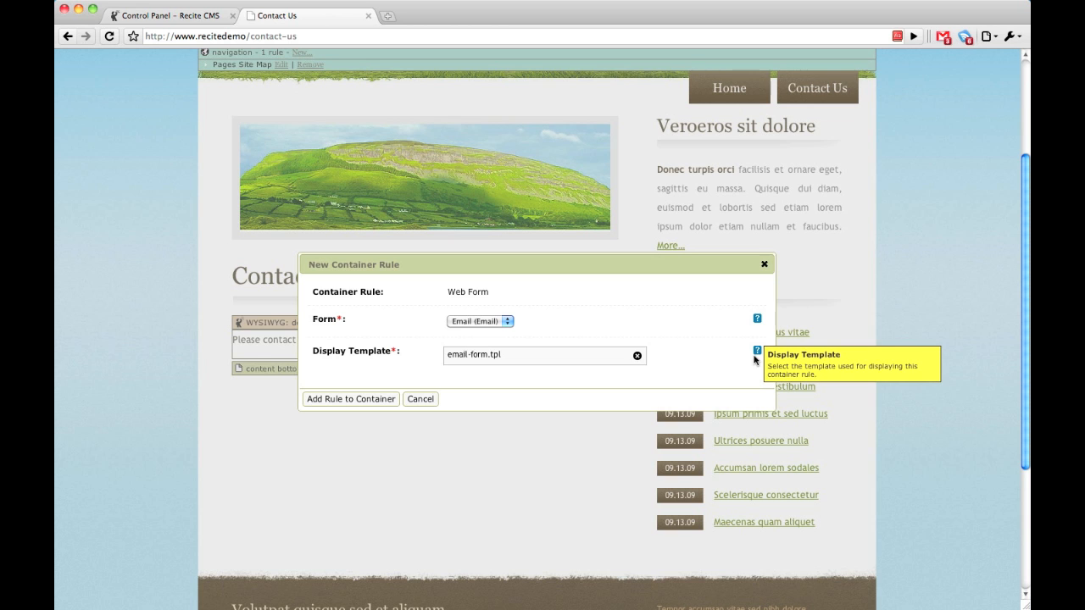
{"action": "left_click", "coordinate": [370, 399]}
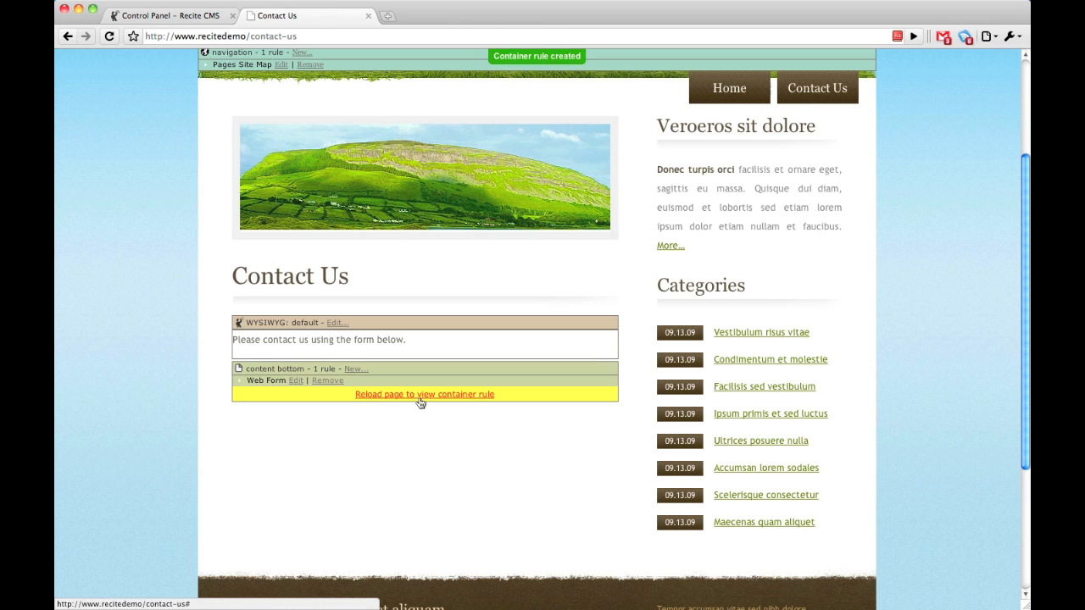
- Close container management on the Contact Us page and examine the displayed form with its field help texts
{"action": "left_click_drag", "start_coordinate": [1024, 350], "coordinate": [375, 213]}
{"action": "left_click", "coordinate": [141, 144]}
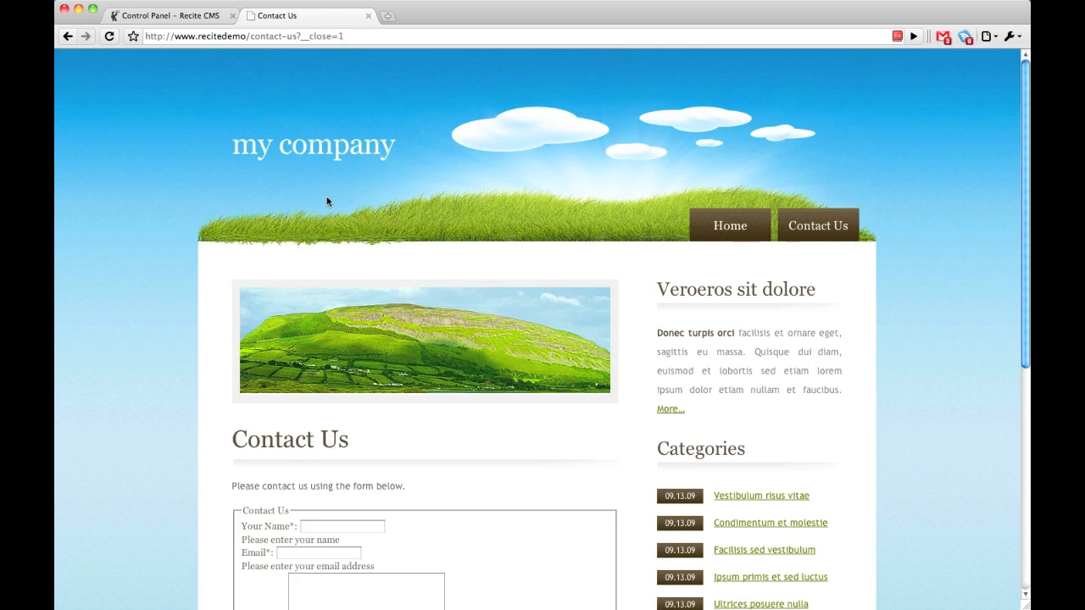
{"action": "scroll", "coordinate": [327, 201], "scroll_direction": "down", "scroll_amount": 8}
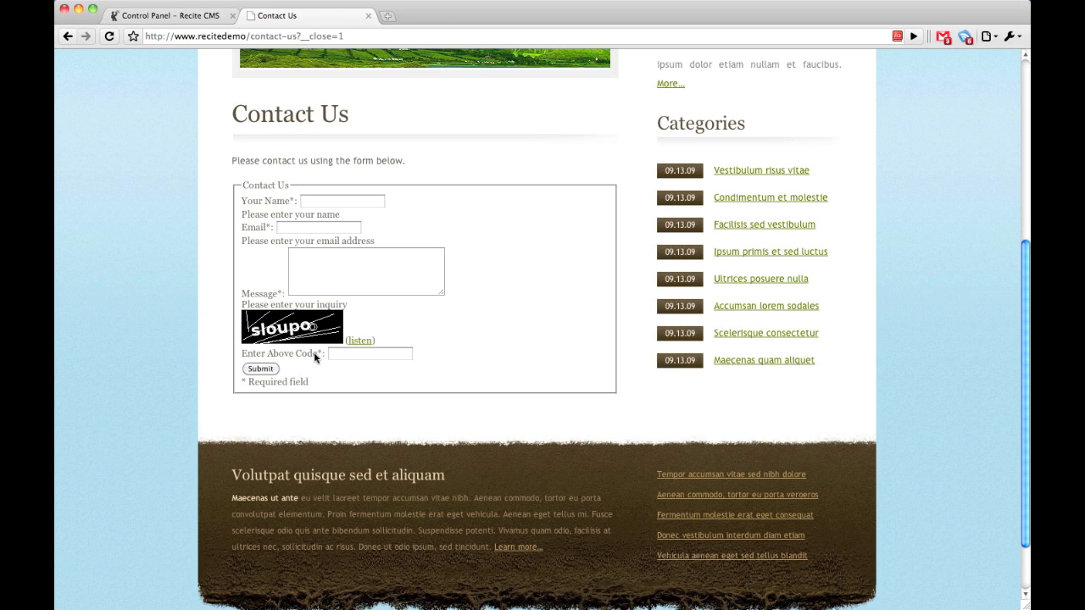
{"action": "left_click_drag", "start_coordinate": [242, 214], "coordinate": [335, 214]}
{"action": "left_click", "coordinate": [335, 214]}
- Fill in the contact form with the sender's name and email address and the message "Demonstrating the Recite form!"
{"action": "left_click", "coordinate": [322, 201]}
{"action": "type", "text": "Joe Bloggs"}
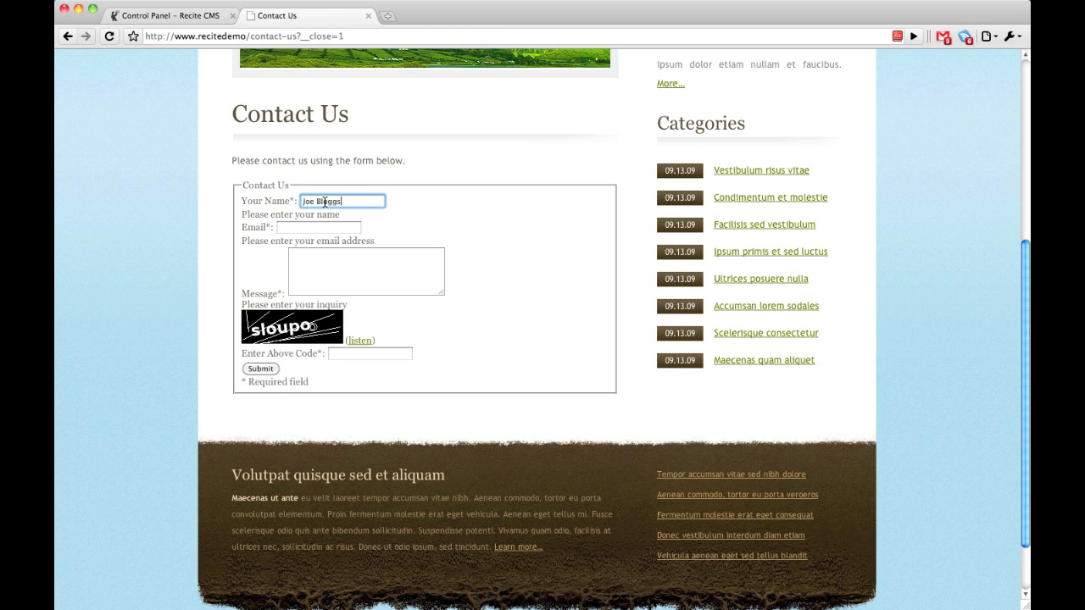
{"action": "key", "text": "Tab"}
{"action": "type", "text": "joe"}
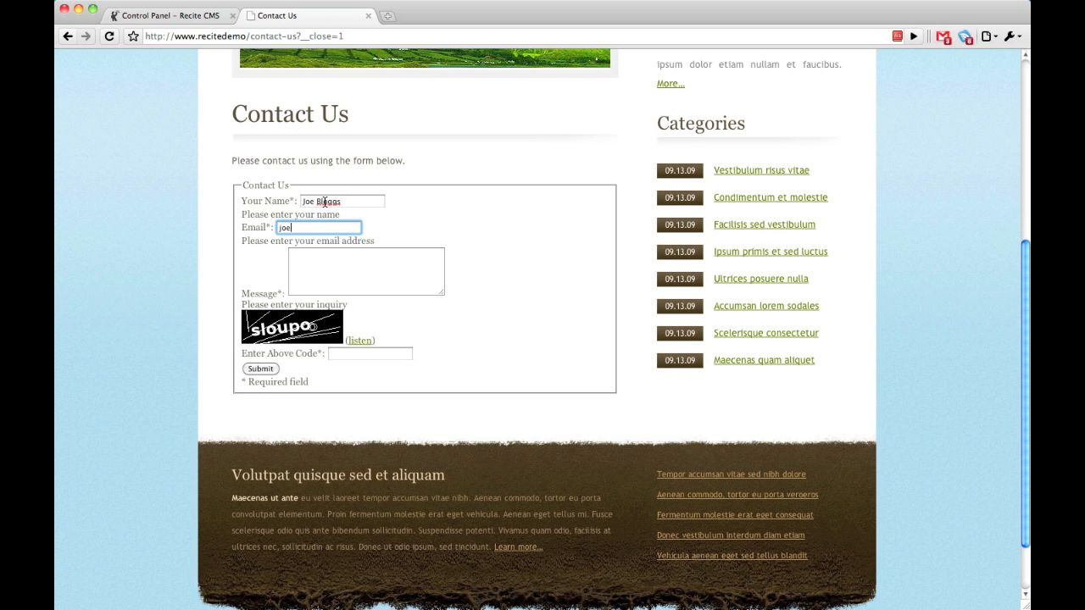
{"action": "type", "text": "@example.com"}
{"action": "key", "text": "Tab"}
{"action": "type", "text": "De"}
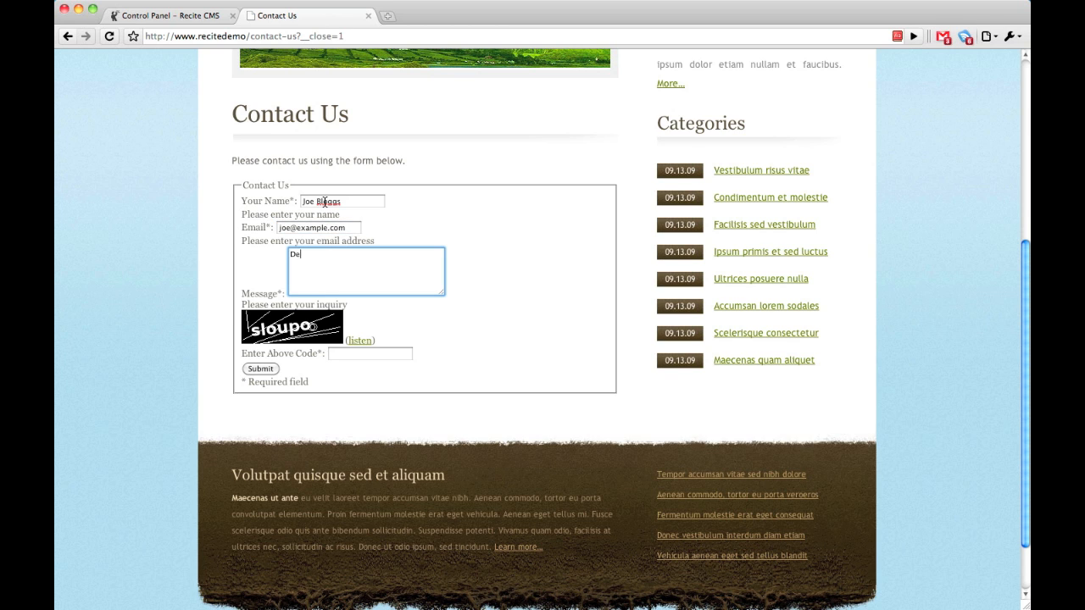
{"action": "type", "text": "monstrating the Recite form!"}
- Enter the code shown in the CAPTCHA image and submit the contact form
{"action": "left_click", "coordinate": [351, 354]}
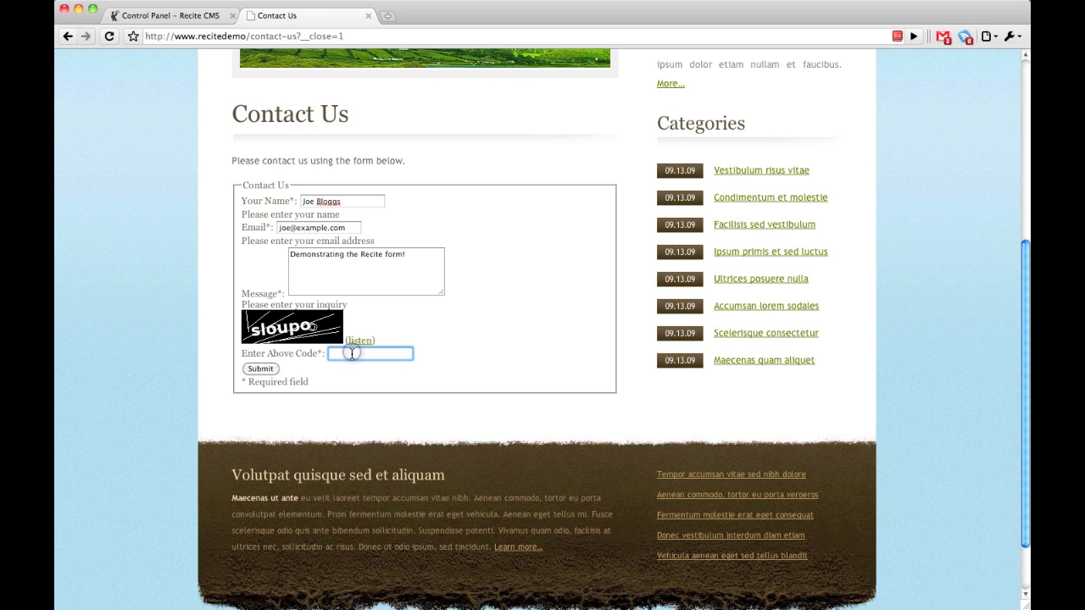
{"action": "type", "text": "sloupo"}
{"action": "left_click", "coordinate": [262, 369]}
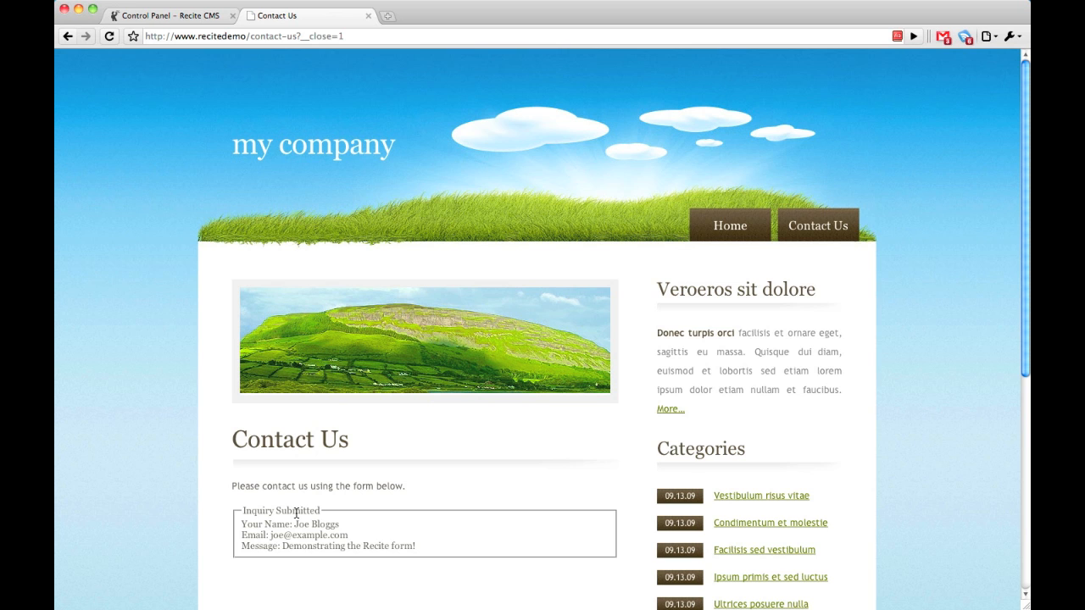
- Return to the control panel, view the submitted inquiry's record in the Email form's submissions and close it
{"action": "left_click", "coordinate": [197, 17]}
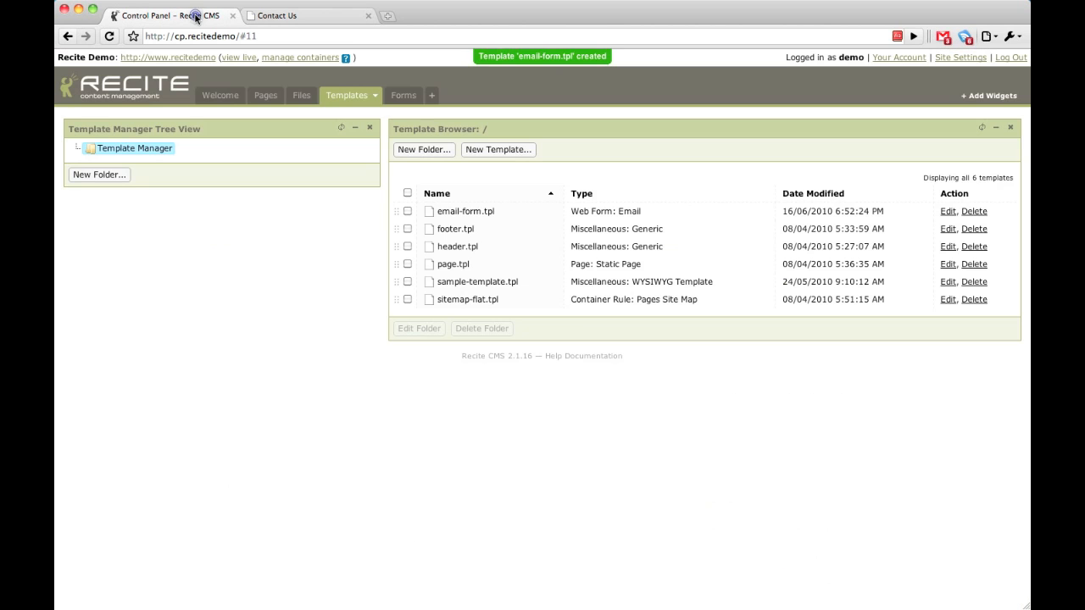
{"action": "left_click", "coordinate": [401, 100]}
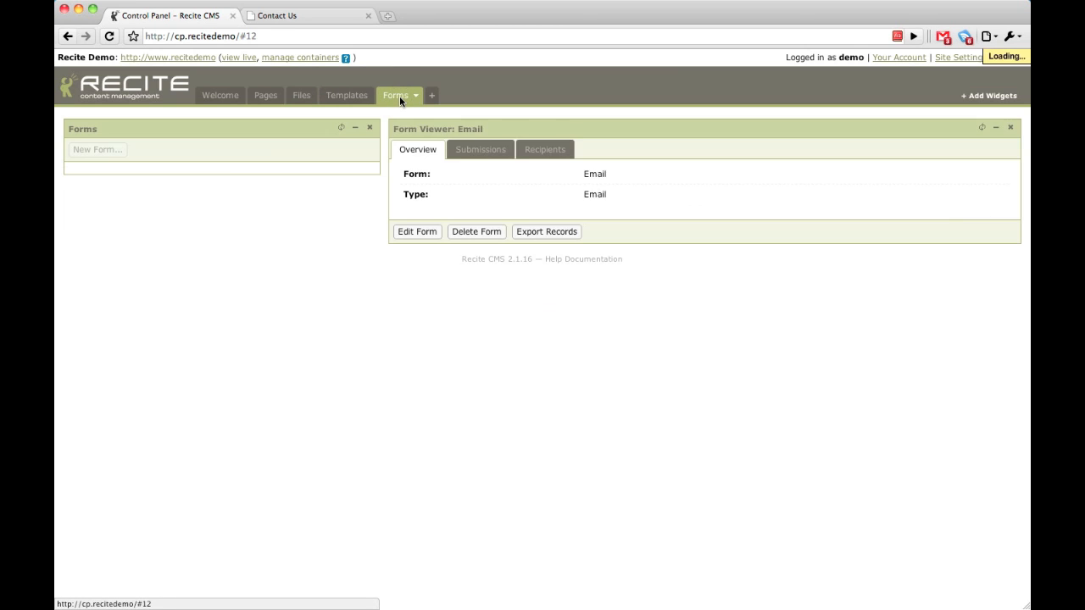
{"action": "left_click", "coordinate": [480, 152]}
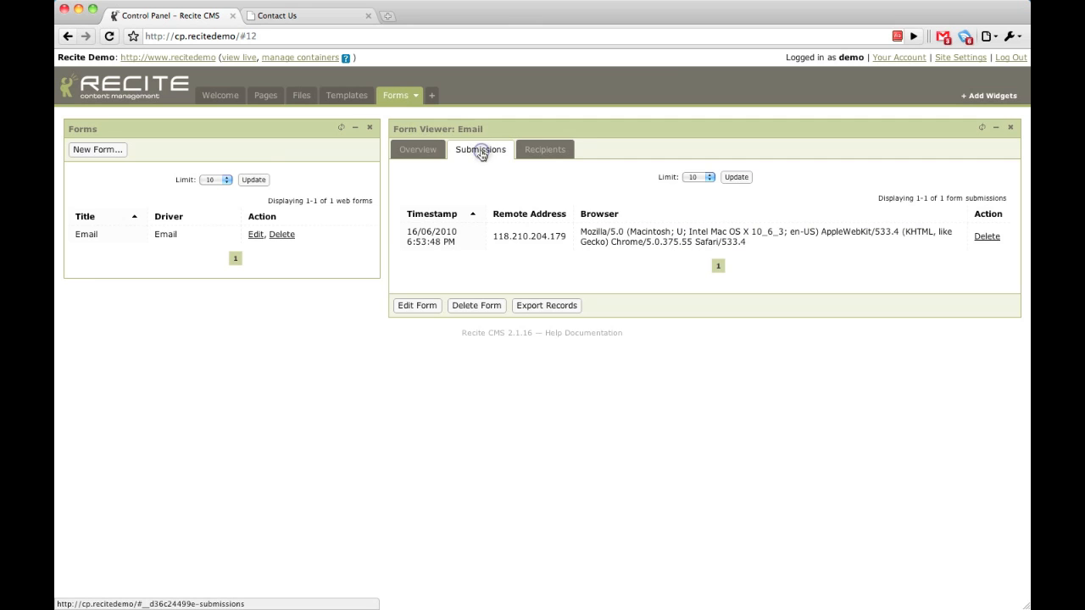
{"action": "left_click", "coordinate": [606, 236]}
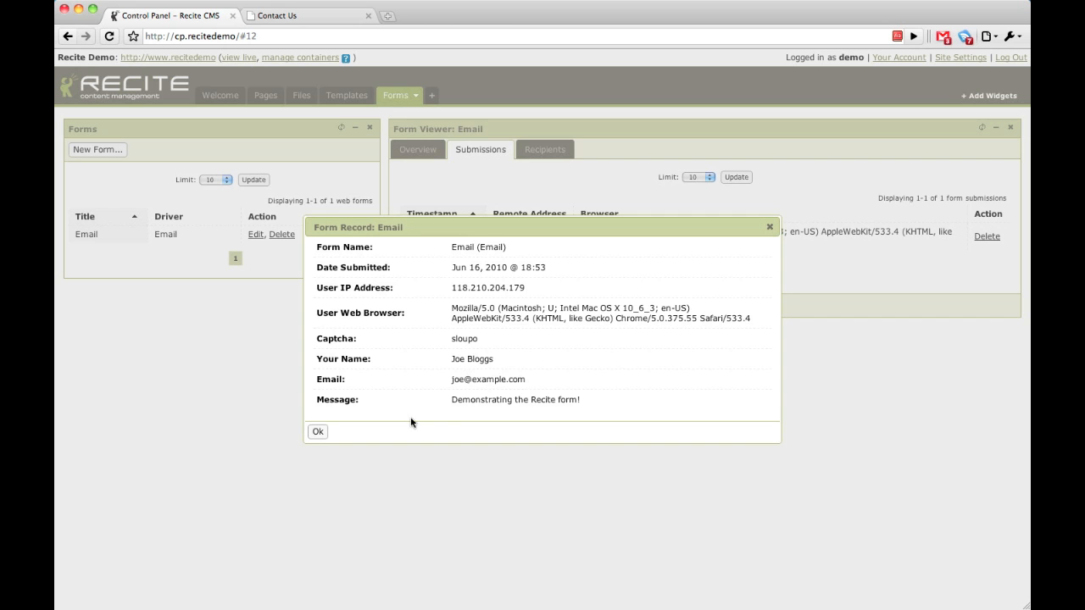
{"action": "left_click", "coordinate": [318, 433]}
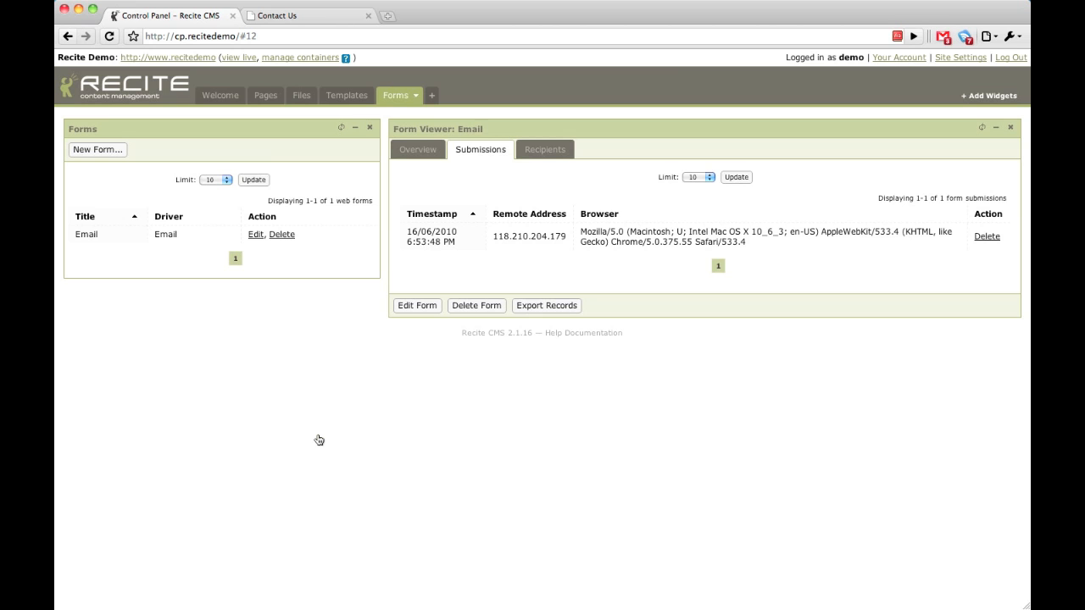